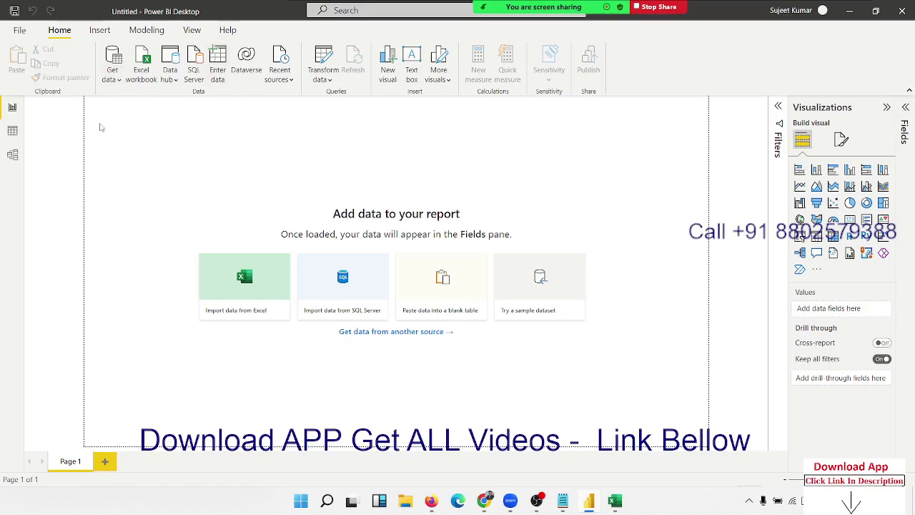
Step: Connect to the Excel workbook Pivot-1 on Local Disk (E:) through Get data
left_click(114, 83)
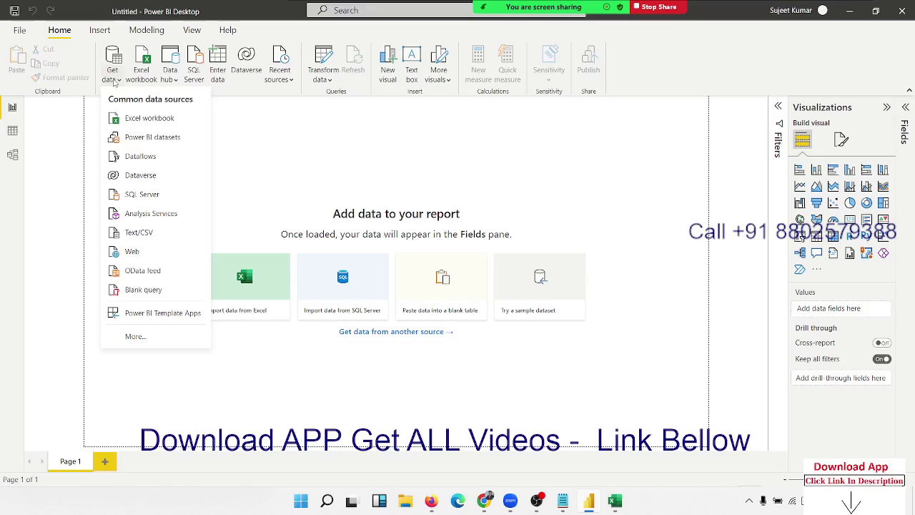
left_click(151, 120)
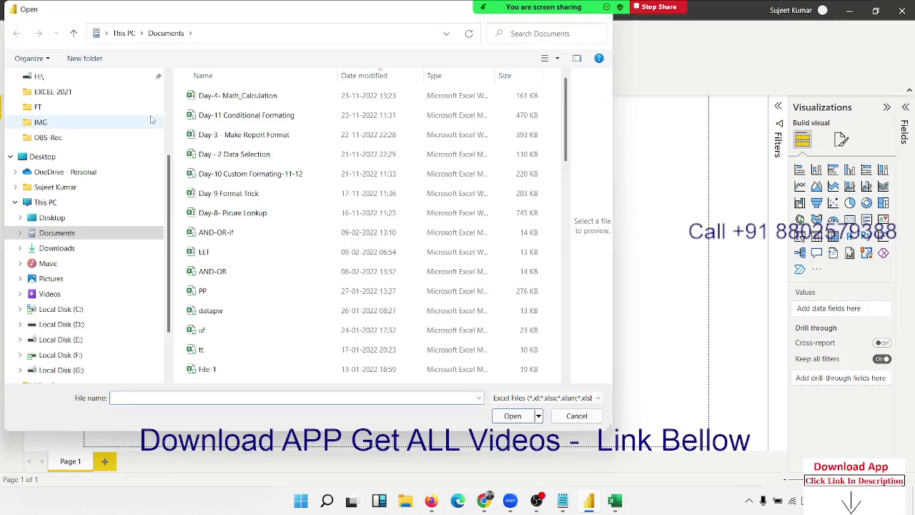
scroll(316, 219, "down", 10)
scroll(350, 304, "down", 5)
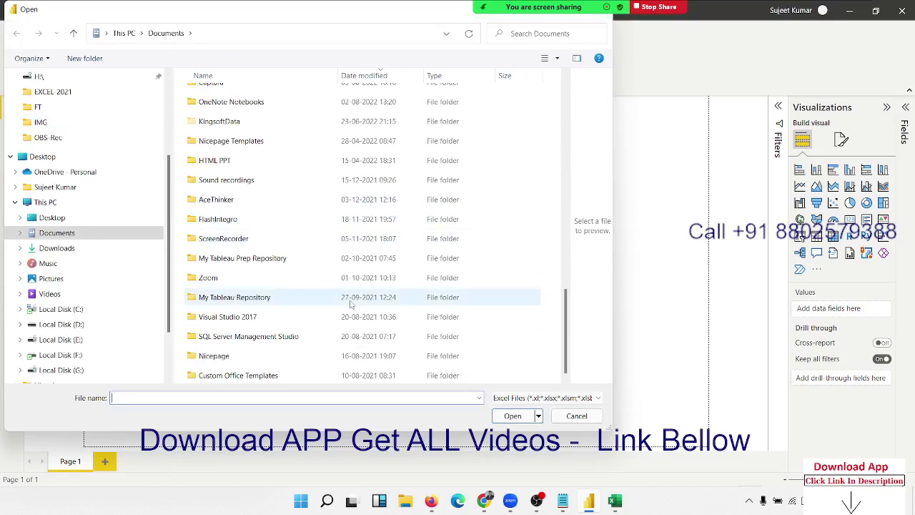
scroll(350, 304, "up", 15)
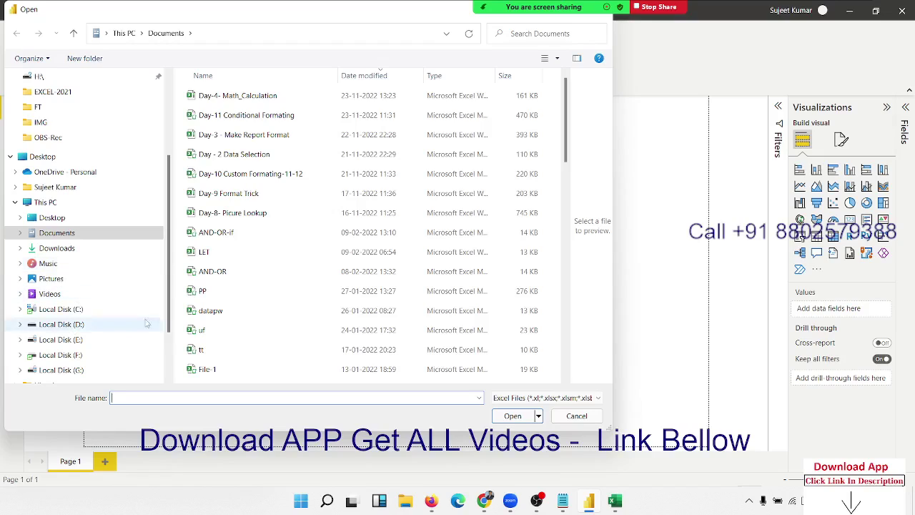
left_click(71, 341)
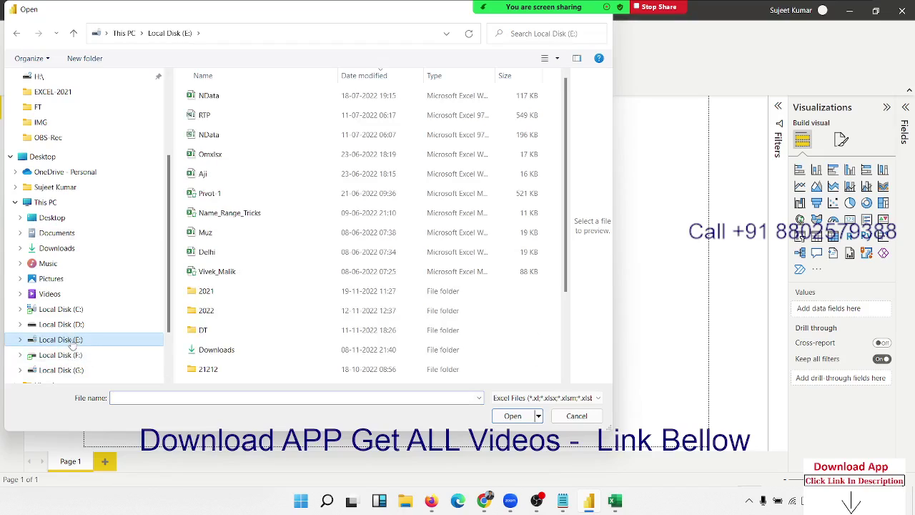
left_click(221, 136)
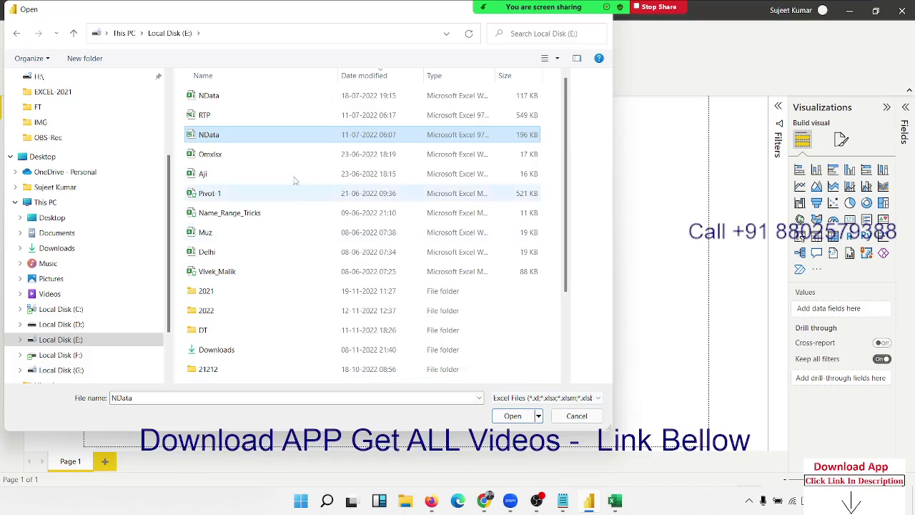
mouse_move(270, 100)
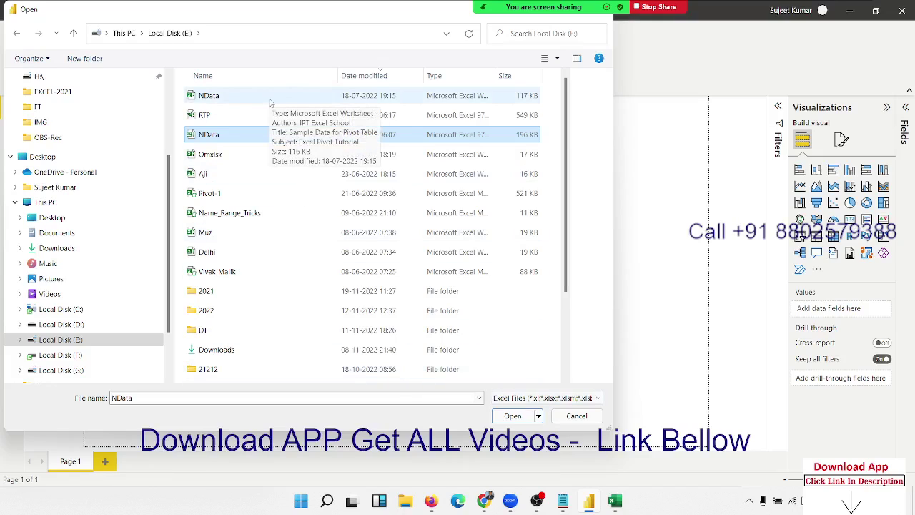
left_click(242, 198)
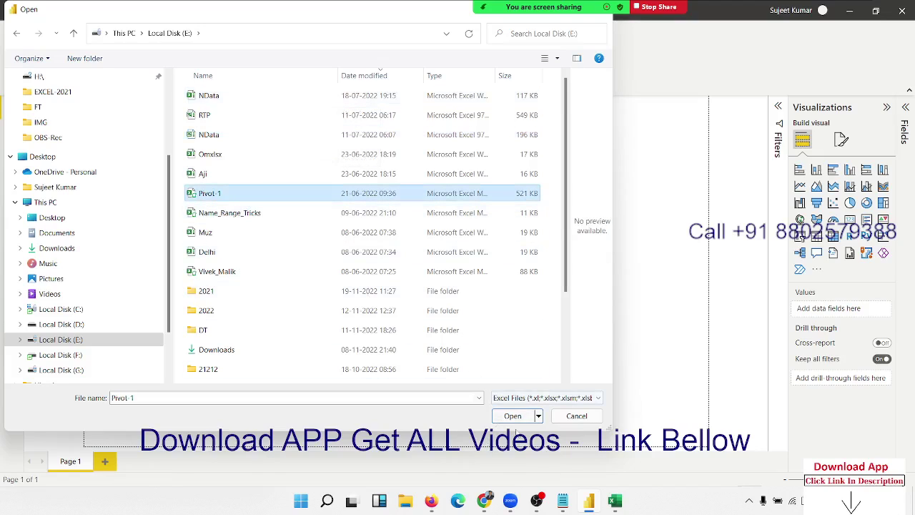
left_click(512, 415)
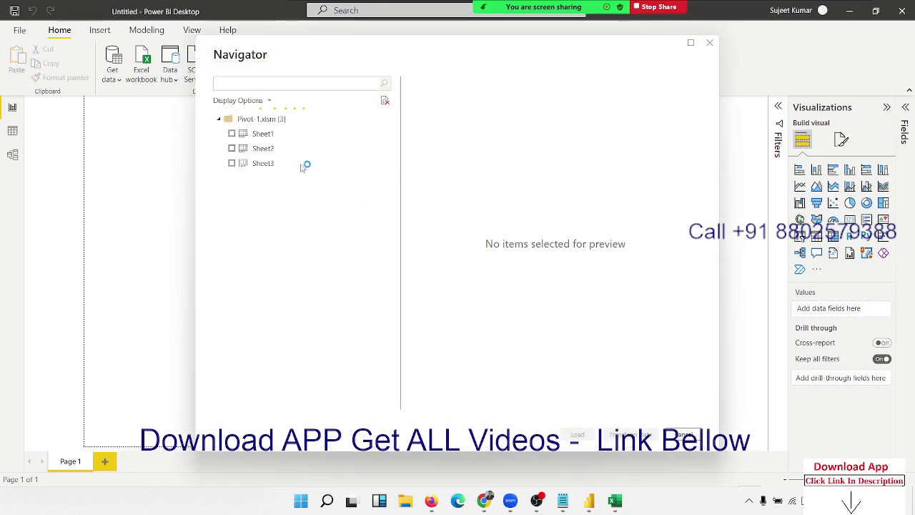
Step: Preview Sheet1, Sheet2 and Sheet3 in the Navigator, then tick Sheet1 and load it
left_click(266, 135)
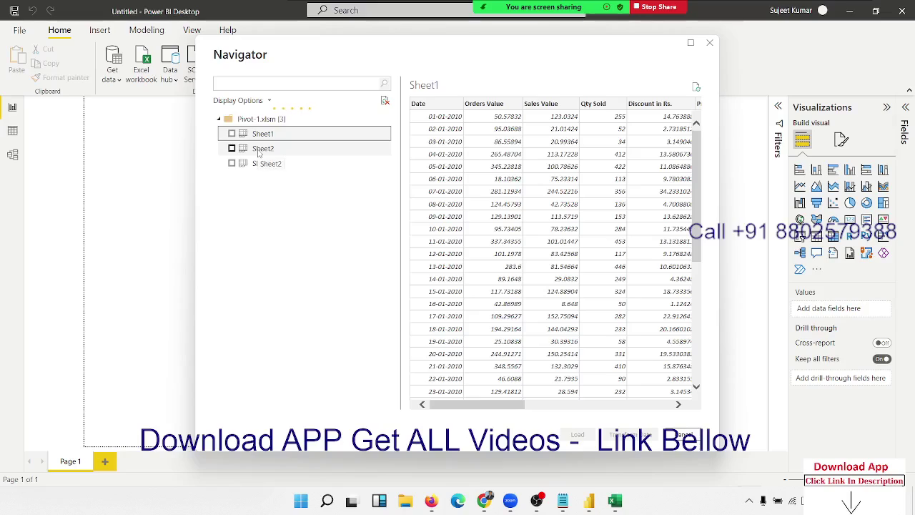
left_click(261, 149)
left_click(259, 163)
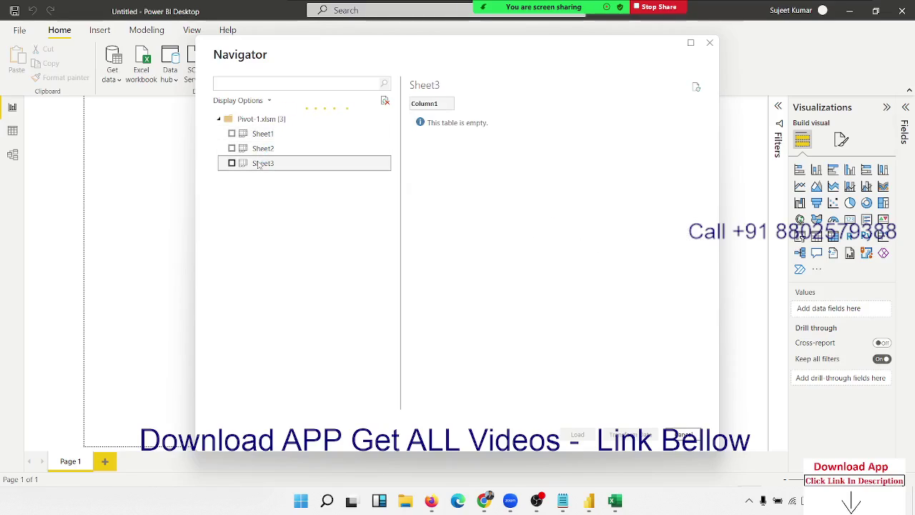
left_click(261, 135)
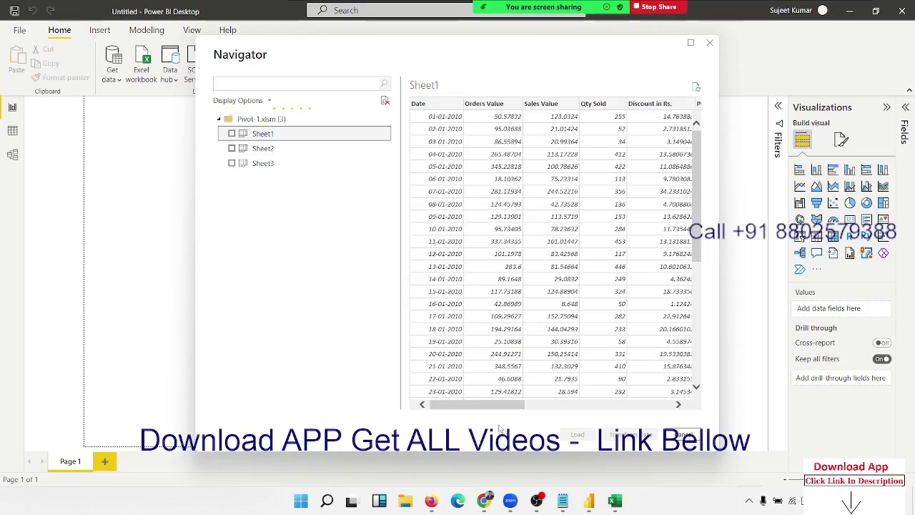
left_click_drag(495, 409, 680, 413)
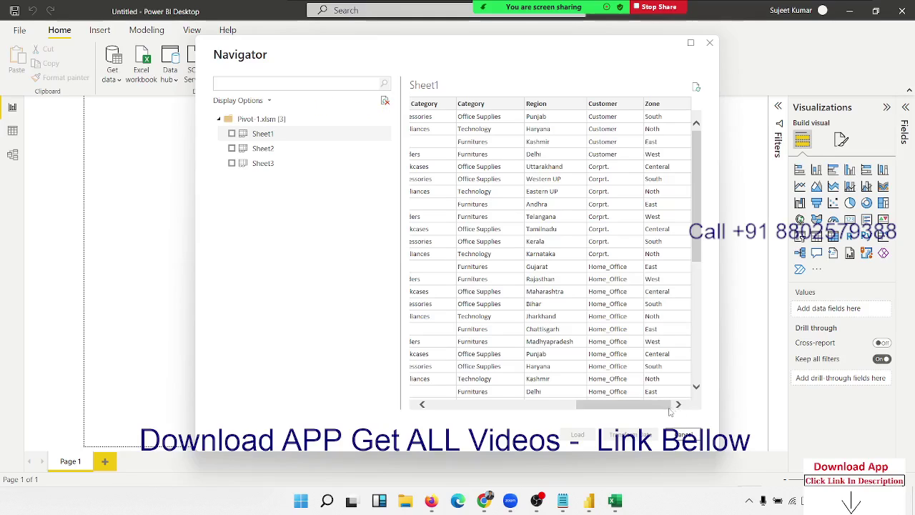
left_click_drag(660, 411, 663, 411)
left_click_drag(589, 404, 443, 403)
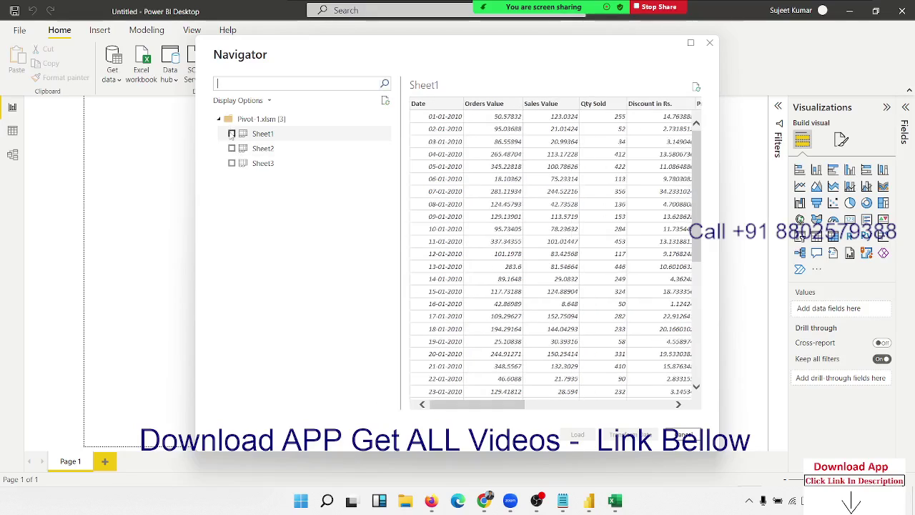
left_click(232, 133)
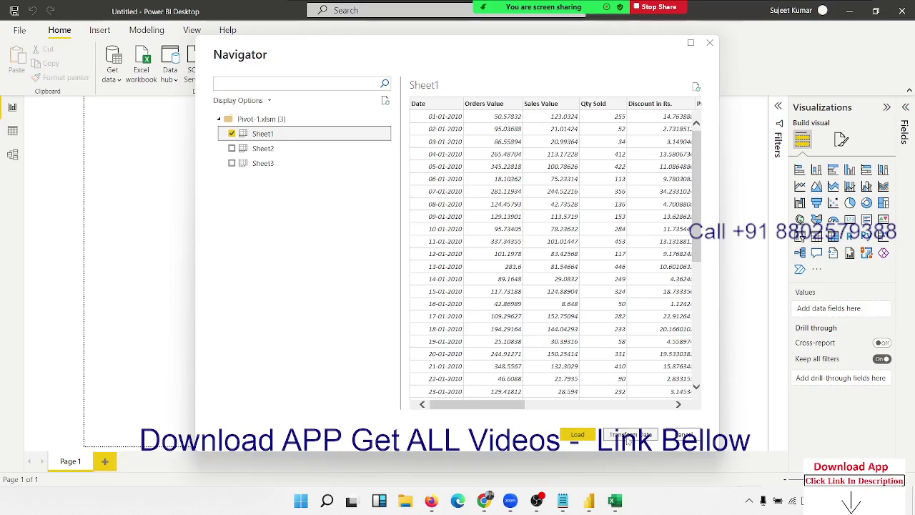
mouse_move(506, 404)
left_mouse_down()
mouse_move(641, 404)
mouse_move(512, 405)
left_mouse_up()
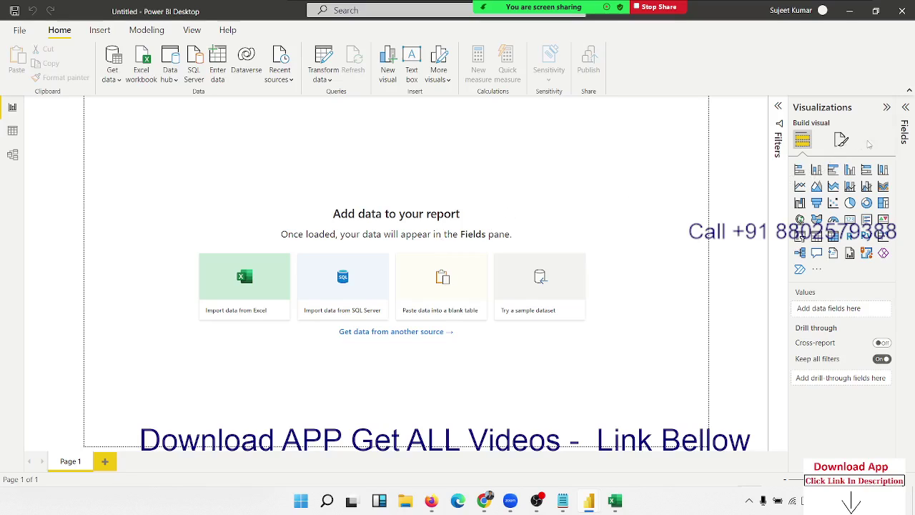
Step: Let Sheet1 finish loading while bringing up File Explorer at Quick access
left_click(902, 129)
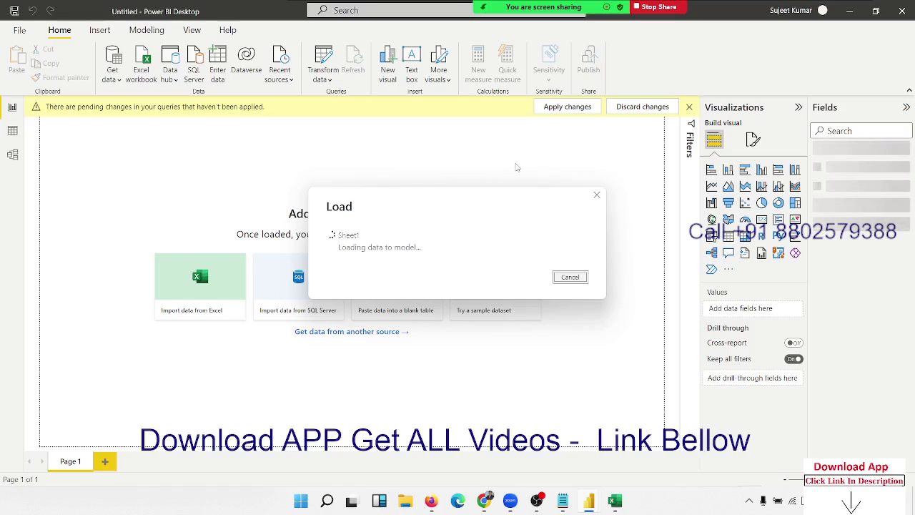
left_click(405, 501)
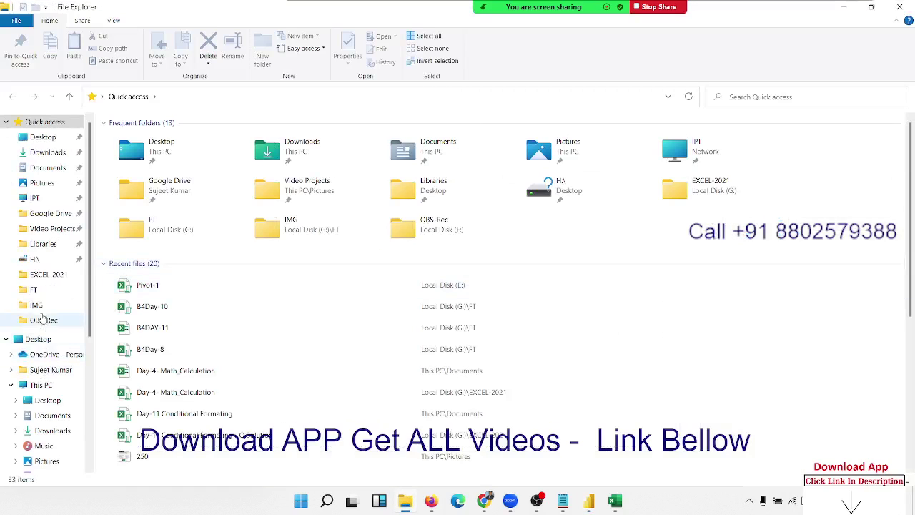
Step: Try opening the IPT network location and dismiss the resulting network error
right_click(35, 198)
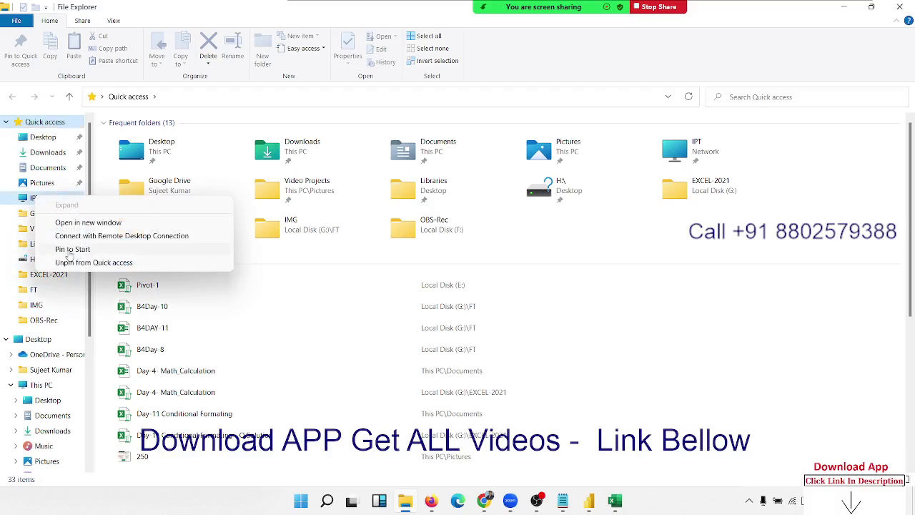
left_click(19, 202)
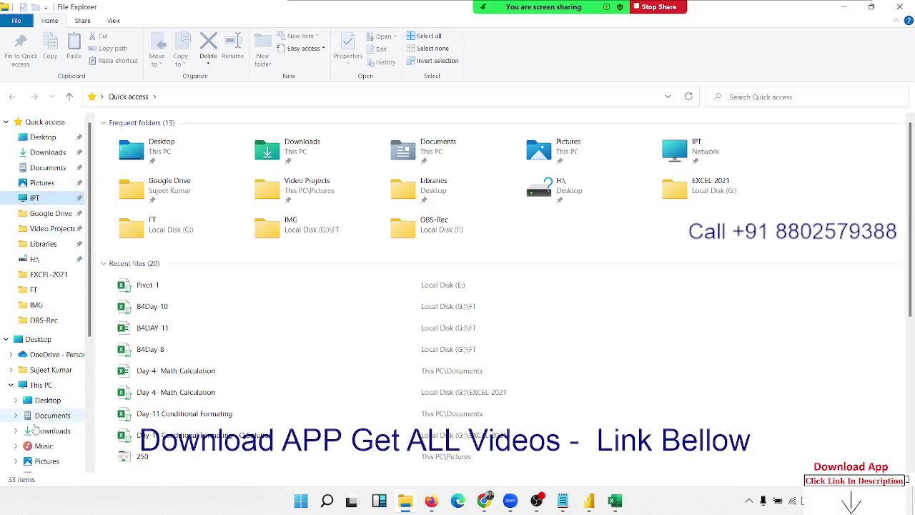
right_click(35, 386)
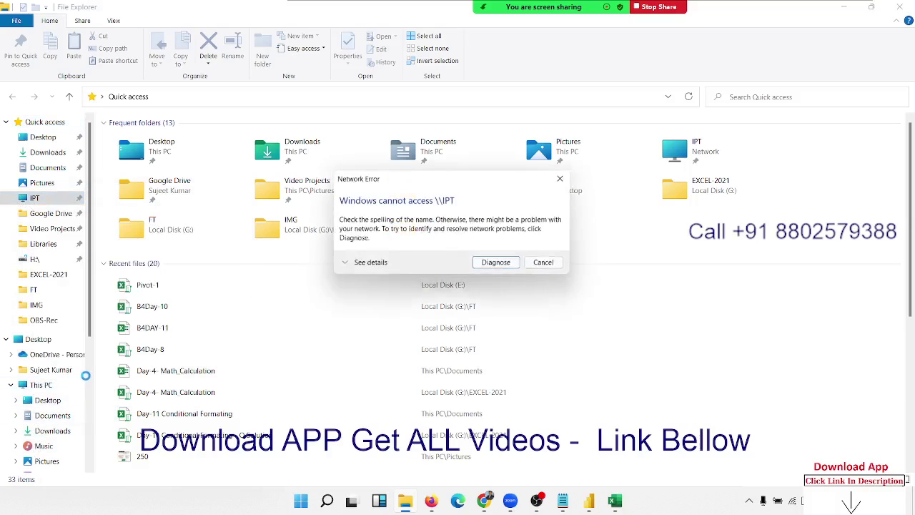
left_click(549, 266)
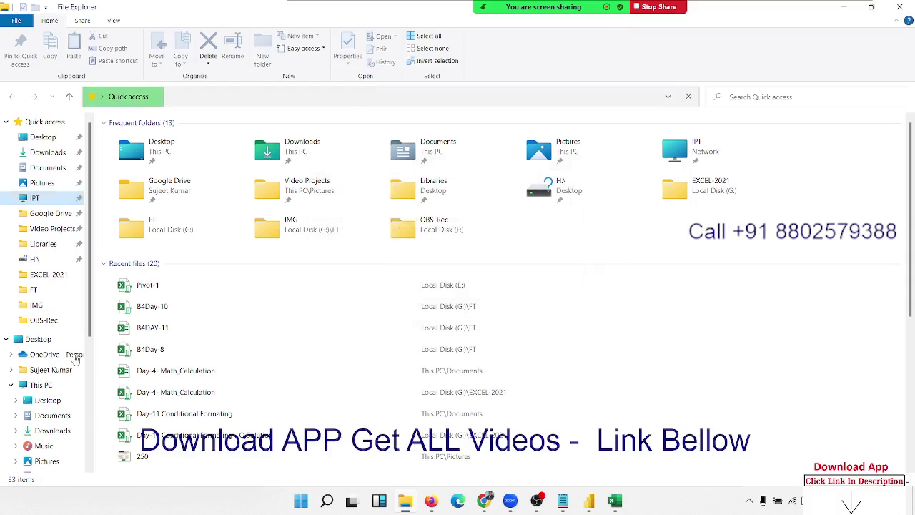
Step: View This PC's About page for the RAM details, then close Settings and File Explorer
right_click(39, 390)
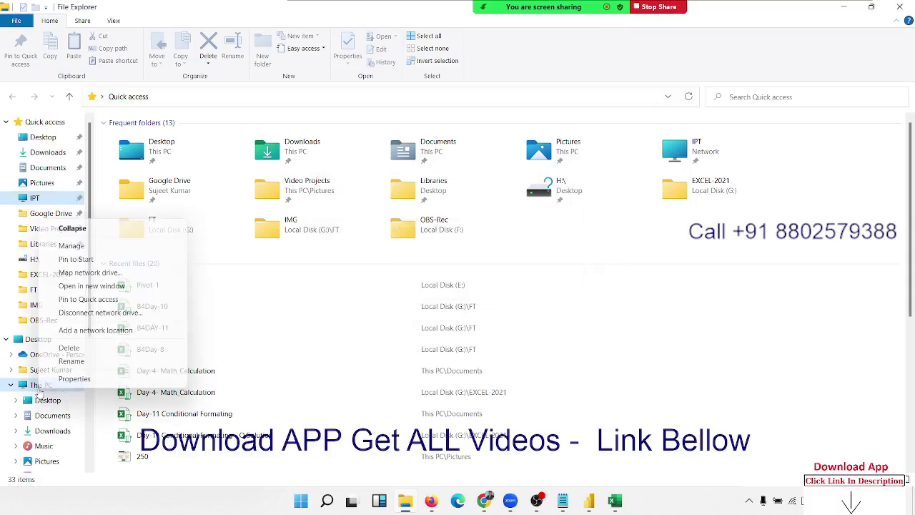
left_click(71, 379)
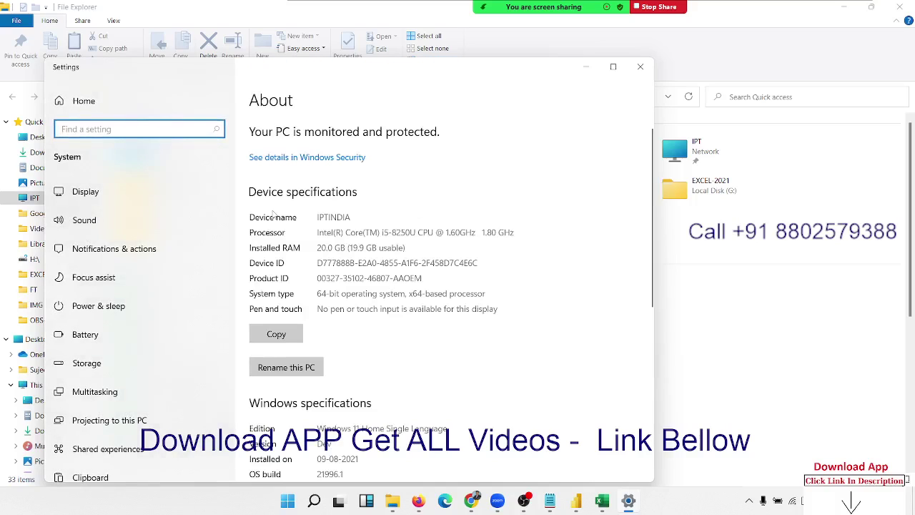
left_click(326, 247)
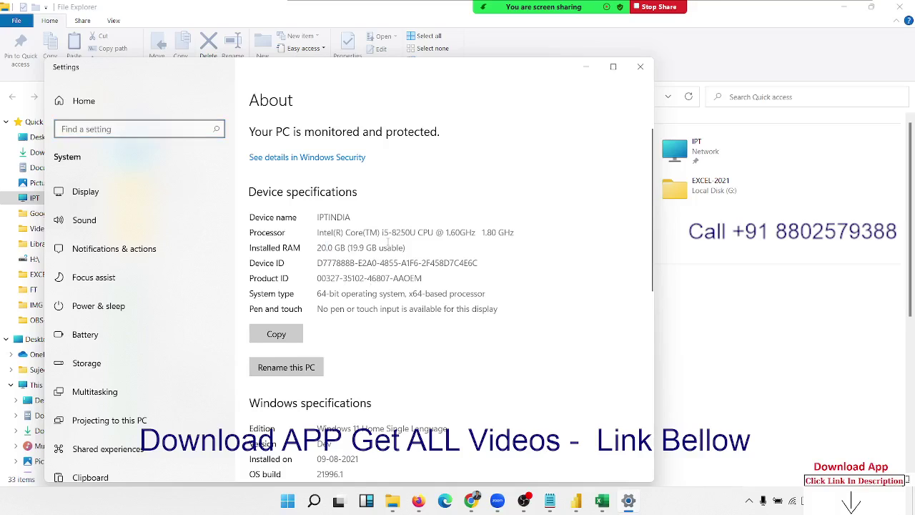
double_click(384, 245)
left_click(640, 66)
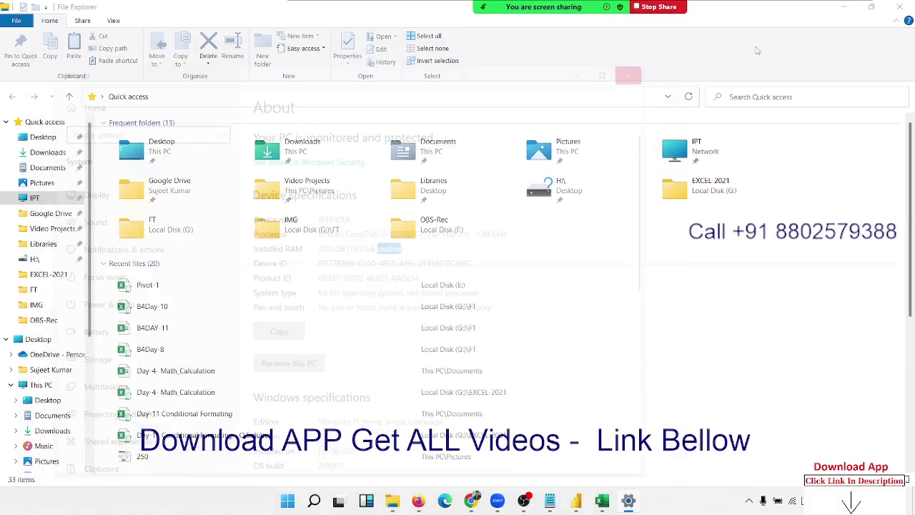
left_click(899, 7)
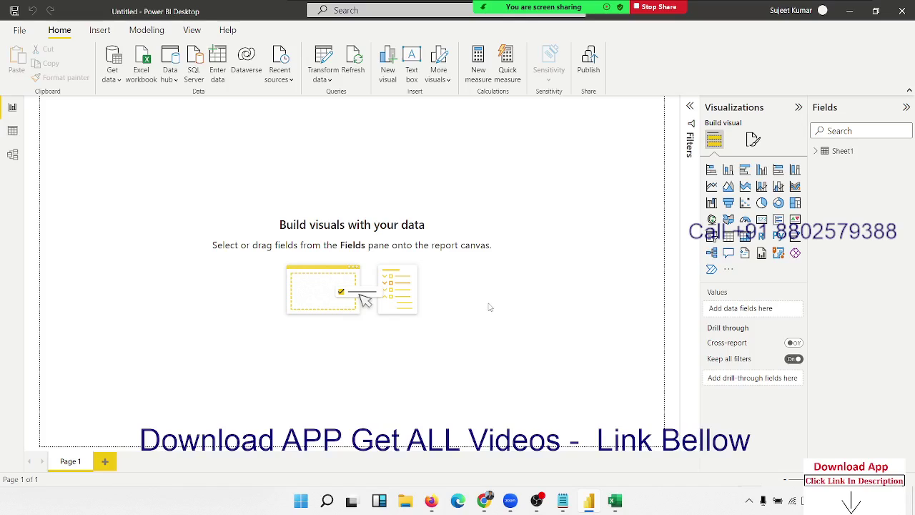
Step: Expand Sheet1 in the Fields pane and switch to Data view showing its 8,038 rows
left_click(816, 151)
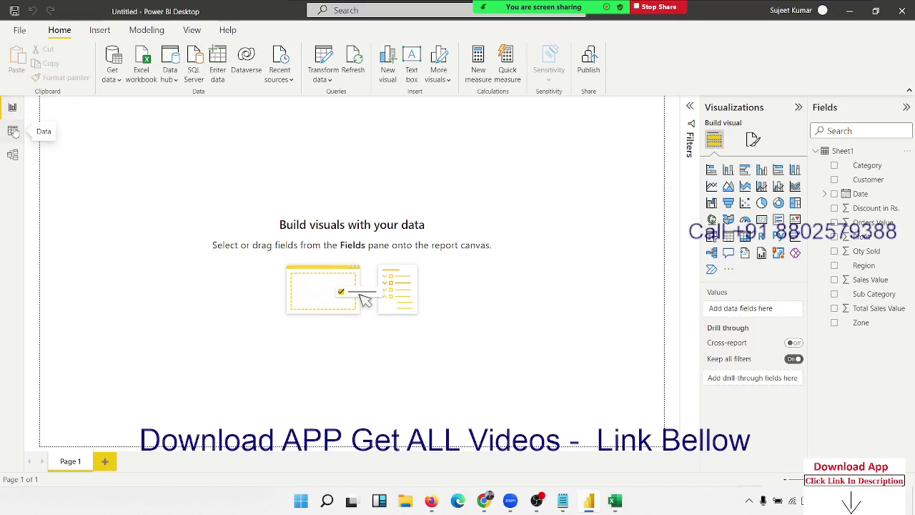
left_click(13, 132)
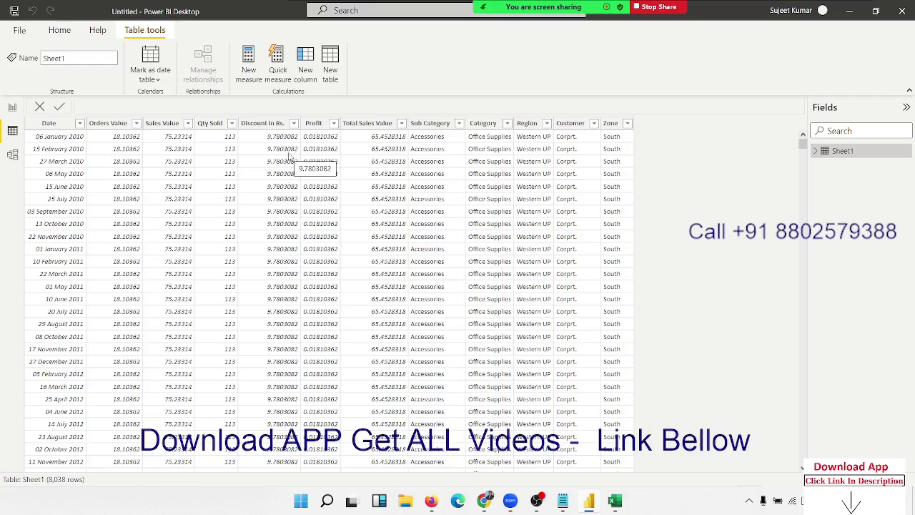
Step: Give the Date column the 14-03-2001 (dd-mm-yyyy) format
left_click(198, 162)
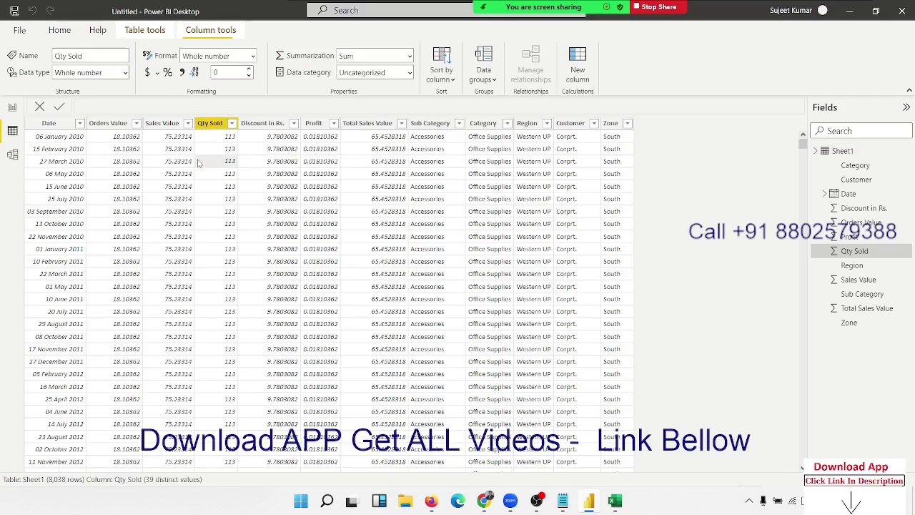
left_click(52, 123)
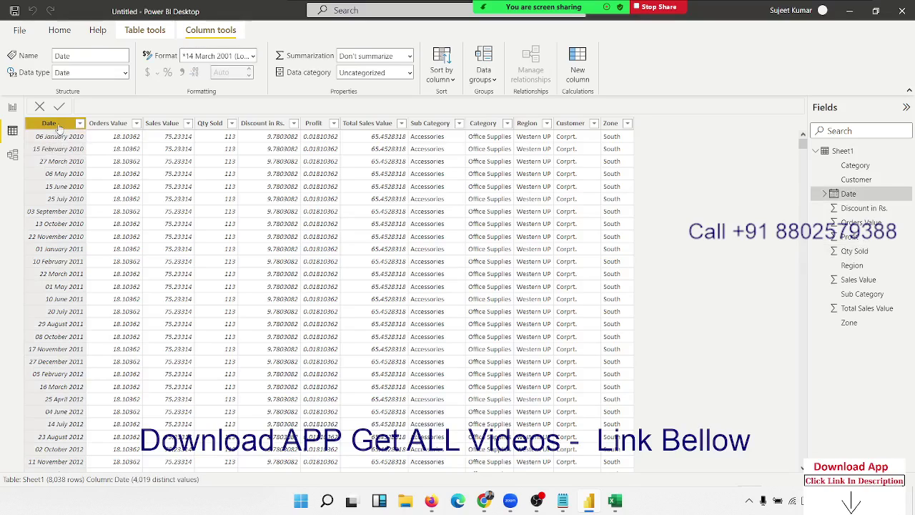
left_click(253, 56)
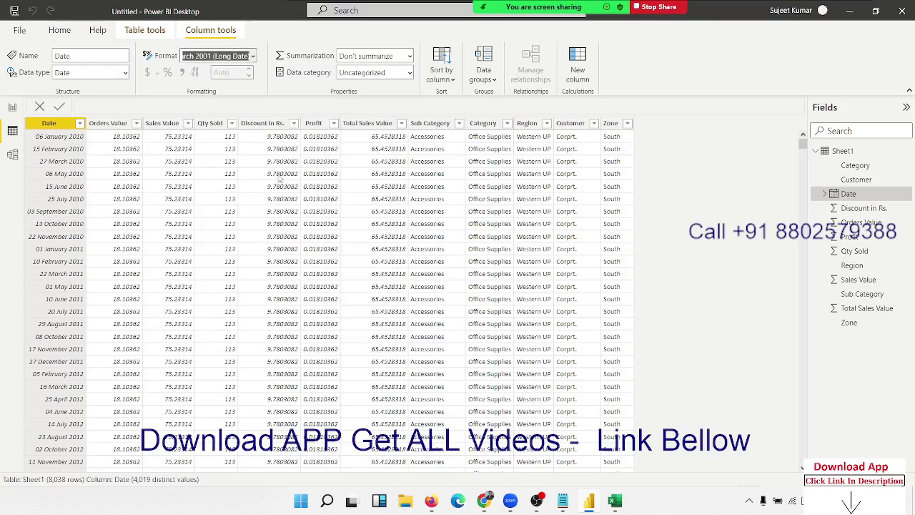
key("Down")
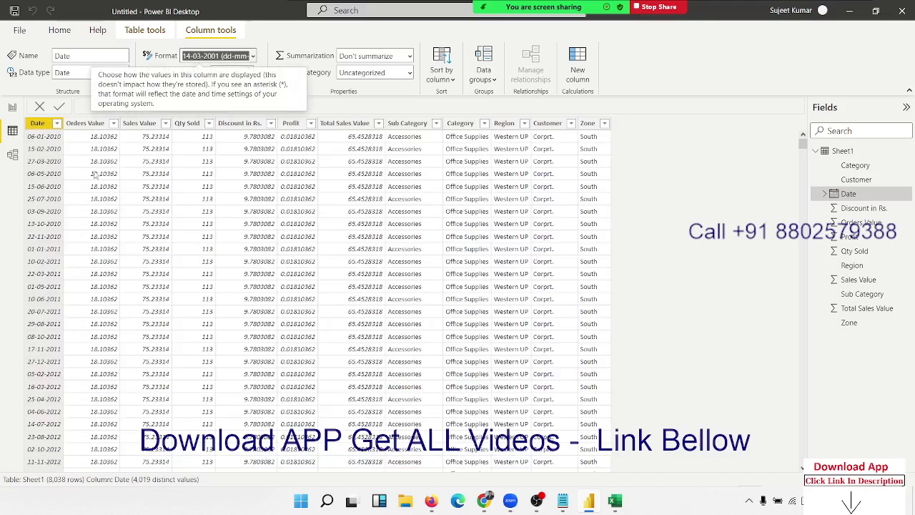
left_click(98, 123)
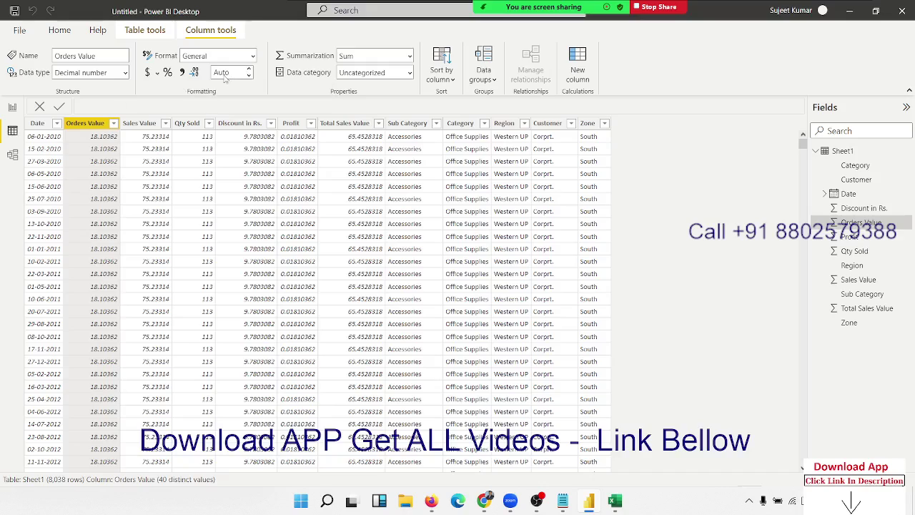
Step: Set Orders Value, Sales Value and Discount in Rs. to 0 decimal places
scroll(224, 78, "down", 1)
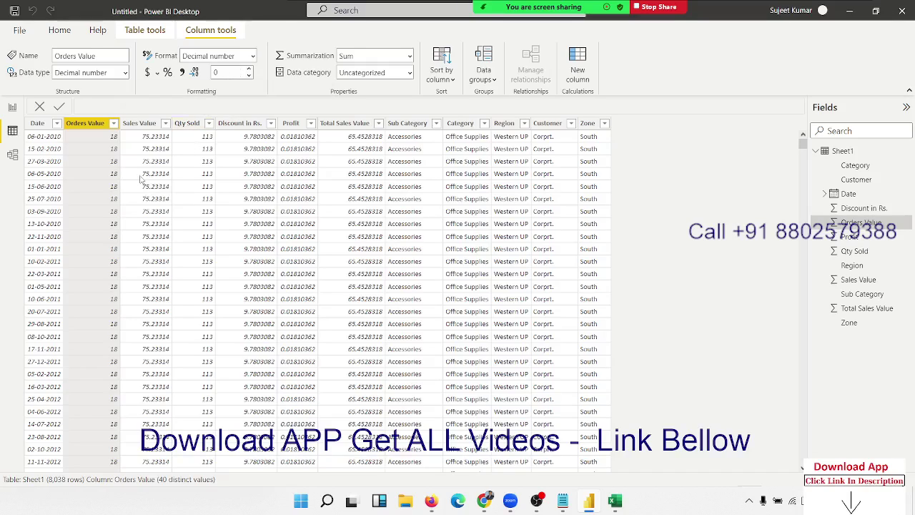
left_click(140, 123)
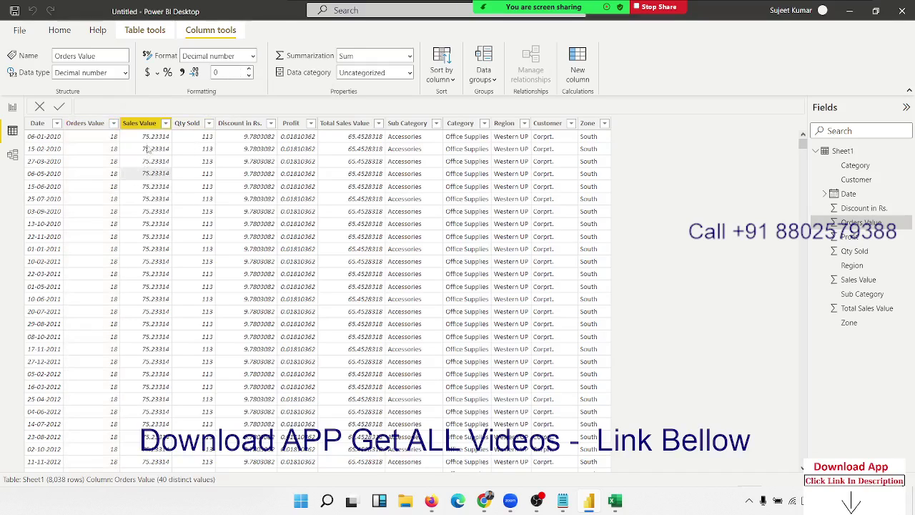
left_click(249, 75)
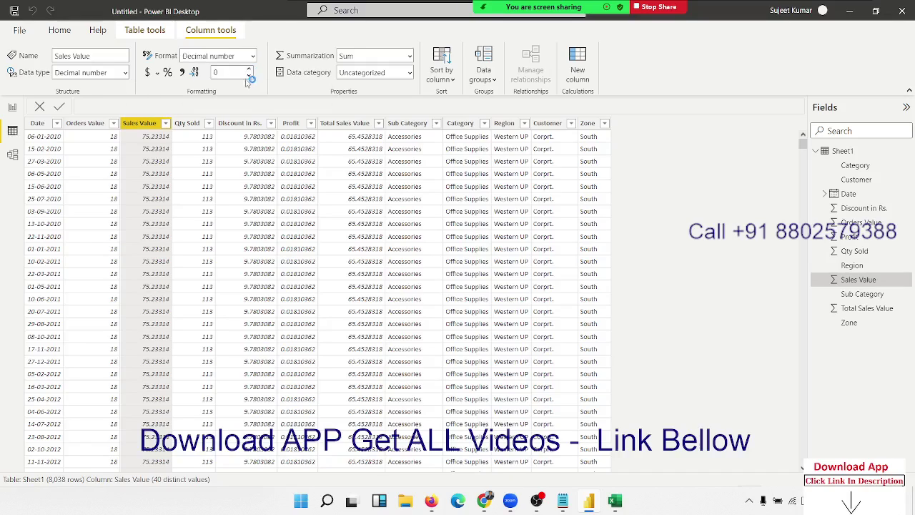
left_click(247, 124)
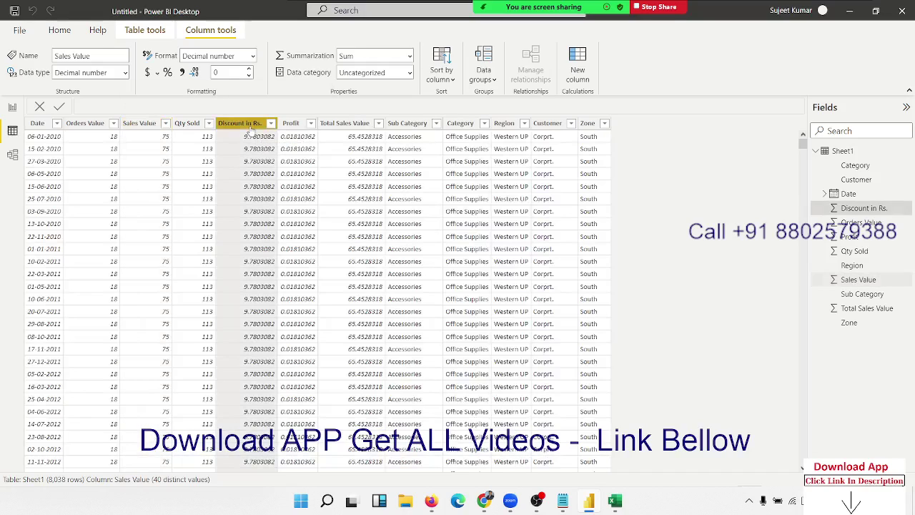
left_click(249, 75)
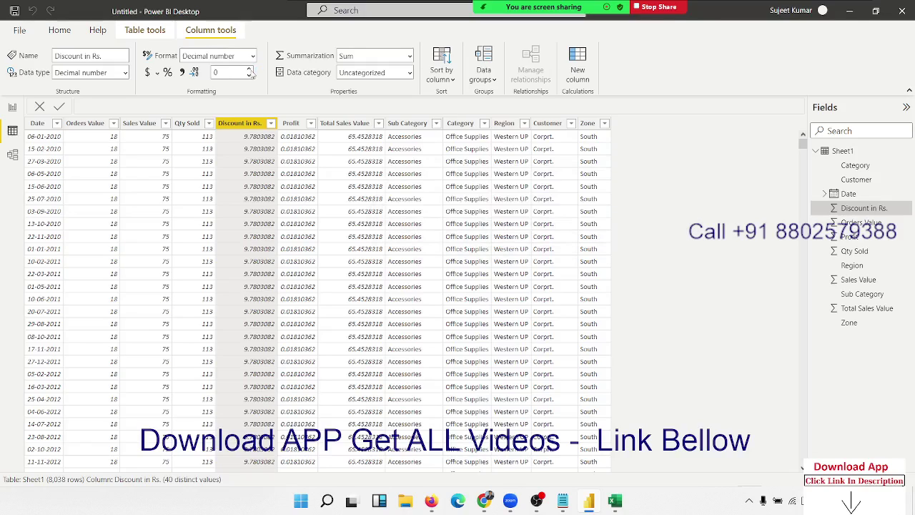
left_click(294, 126)
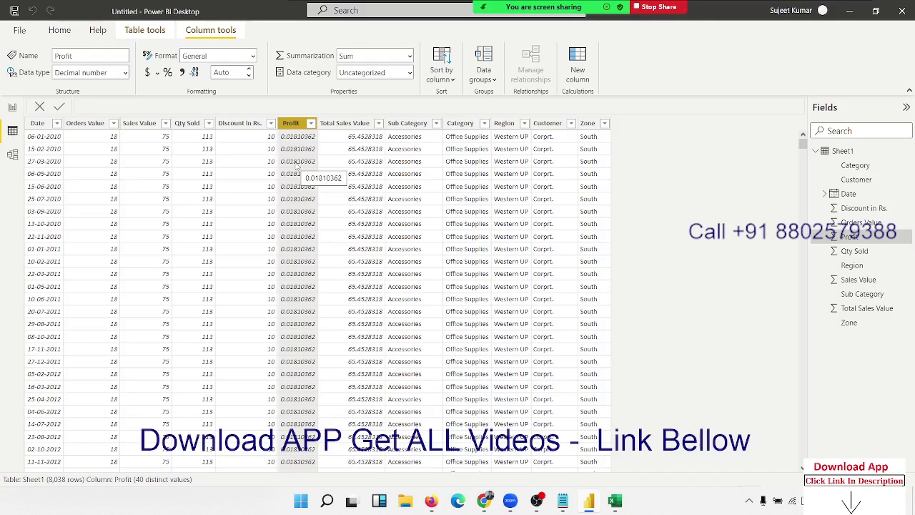
Step: Format Profit as a percentage (1.81%) and give Total Sales Value 0 decimals
left_click(169, 72)
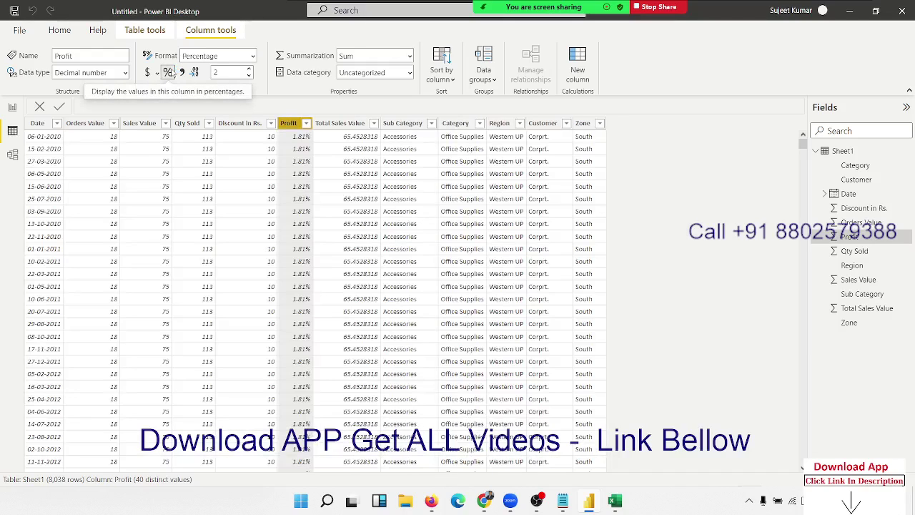
left_click(350, 125)
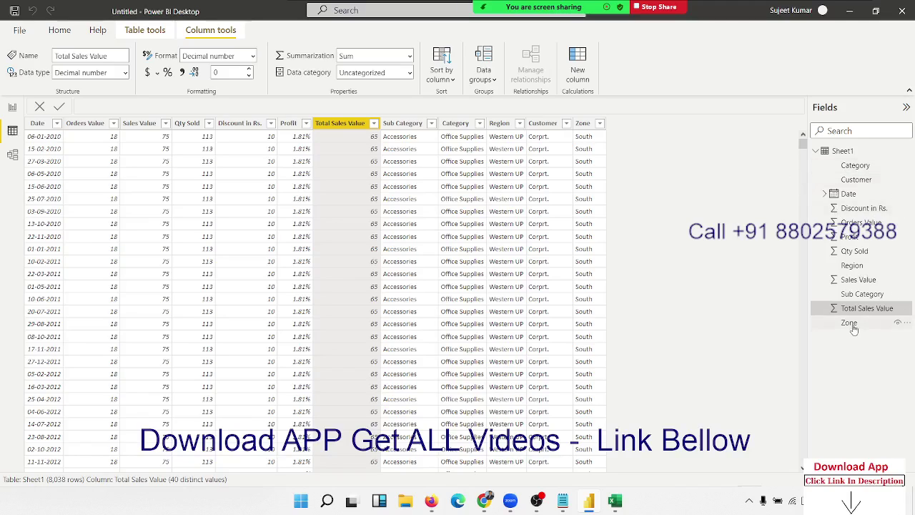
left_click(848, 266)
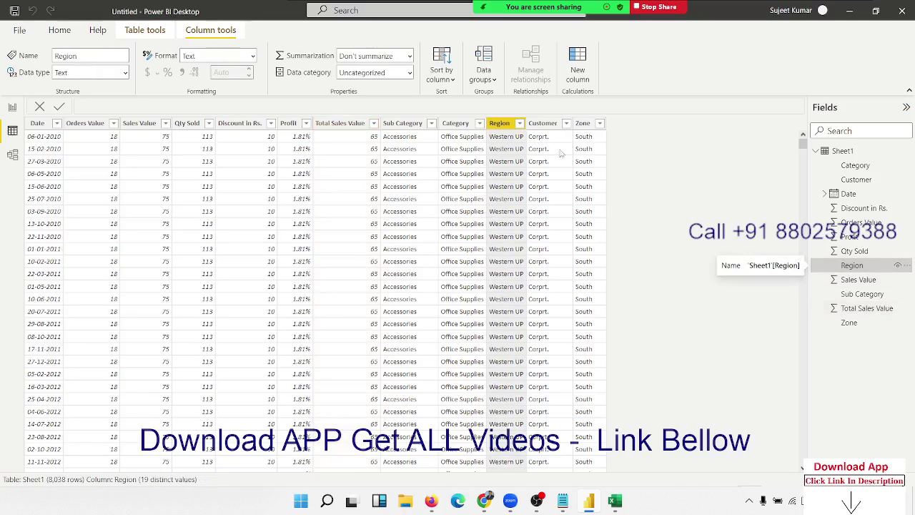
Step: Set the Region column's data category to City, then return to the report canvas
left_click(520, 123)
left_click(519, 125)
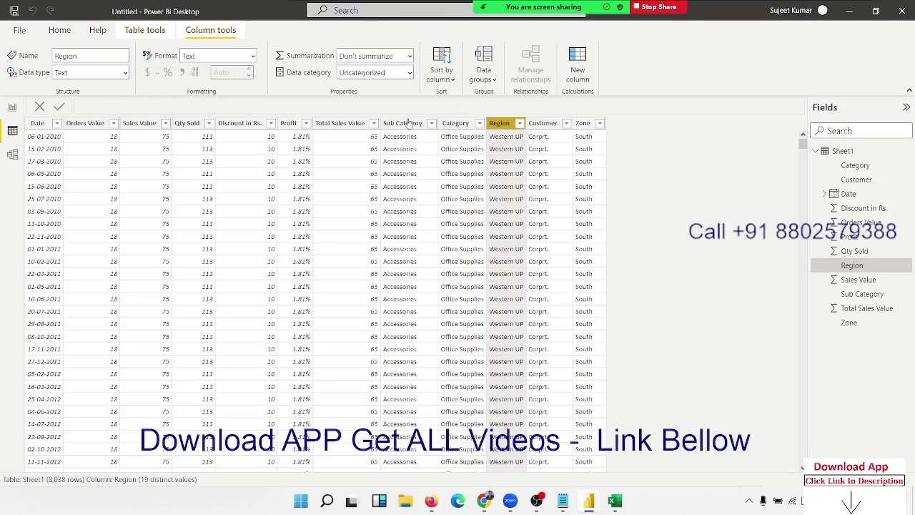
left_click(409, 74)
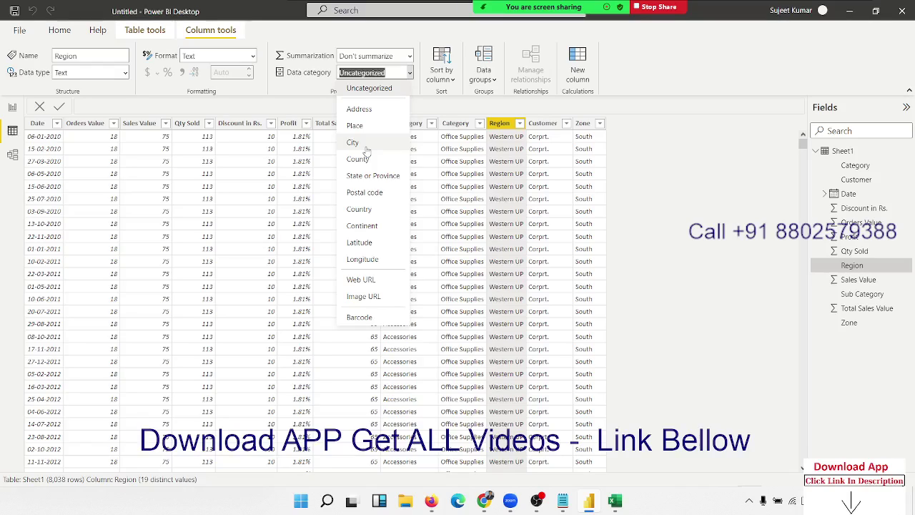
key("Escape")
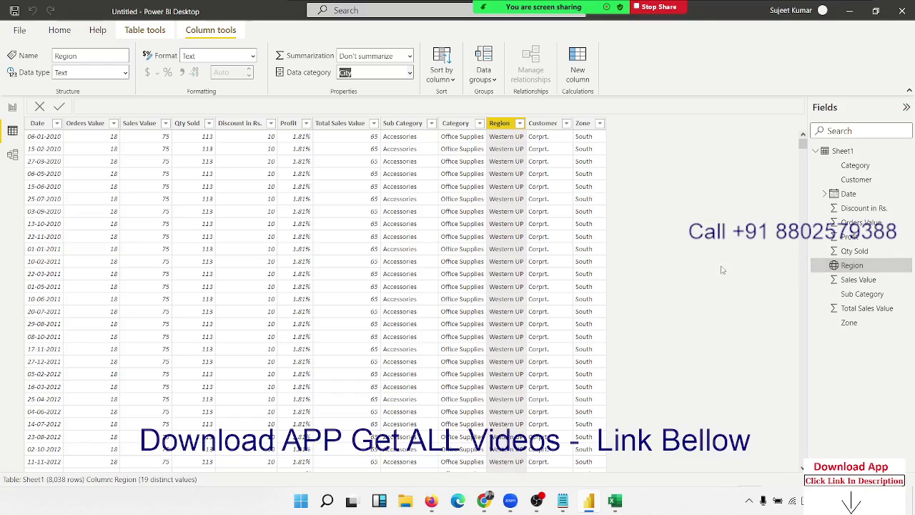
left_click(11, 108)
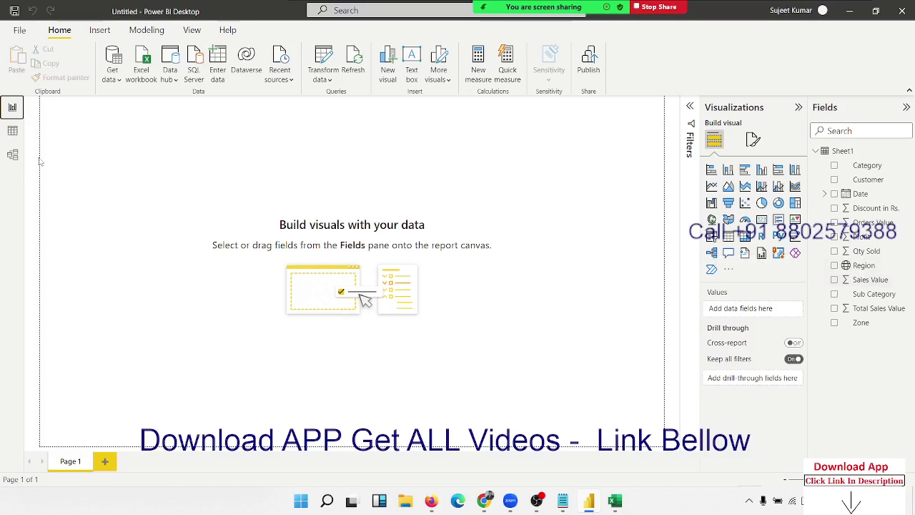
Step: Back in Data view, change Region's data category from City to State or Province
left_click(12, 130)
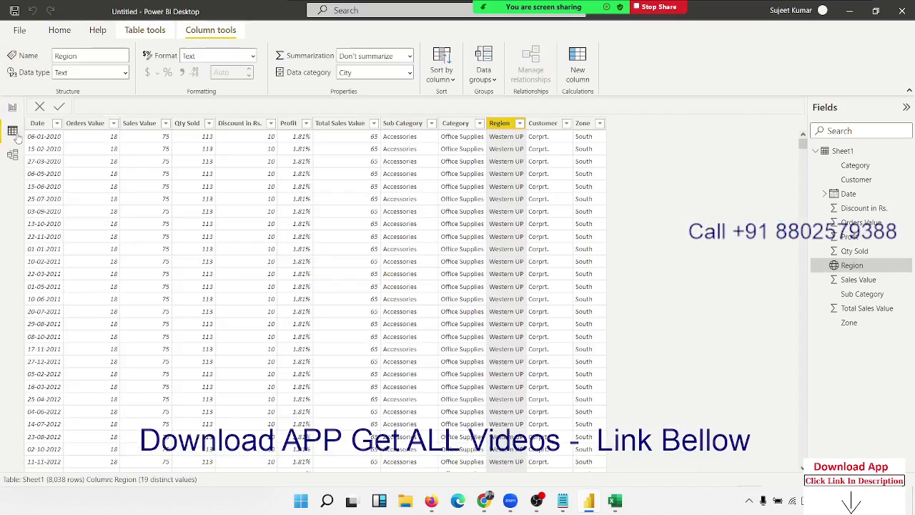
left_click(520, 124)
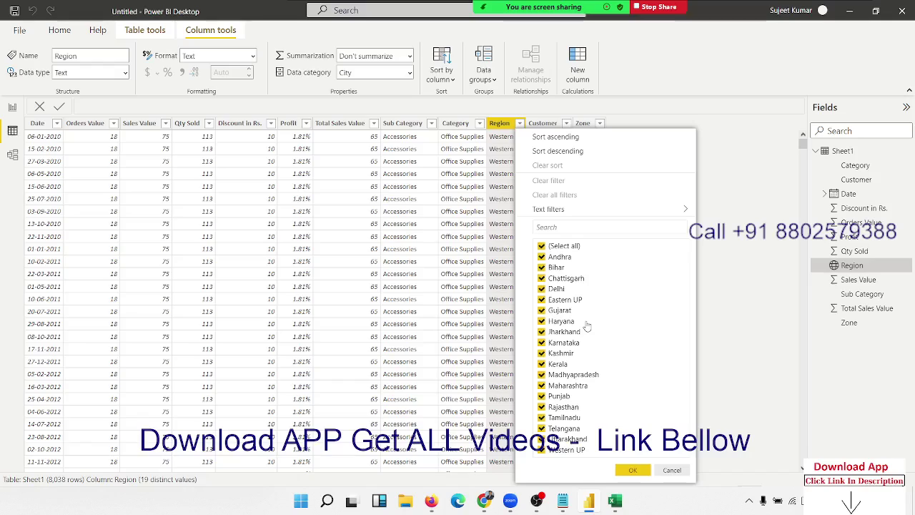
left_click(408, 74)
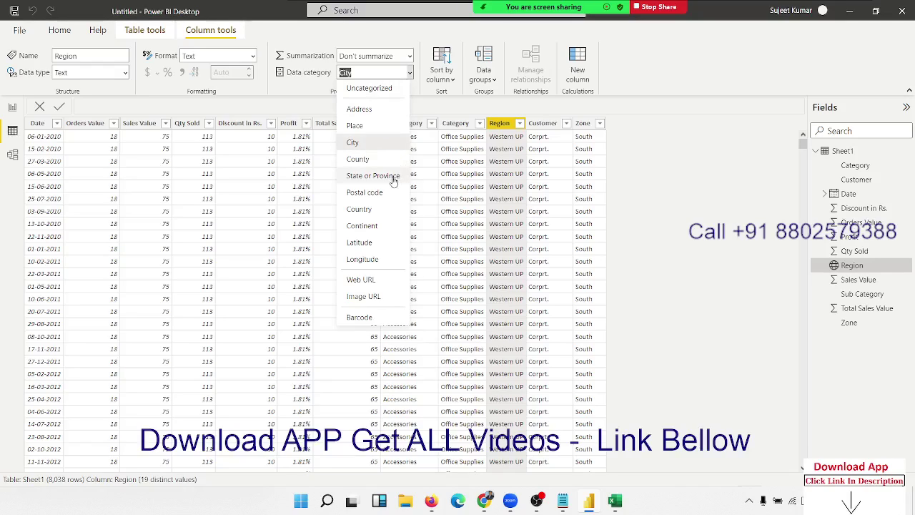
key("Escape")
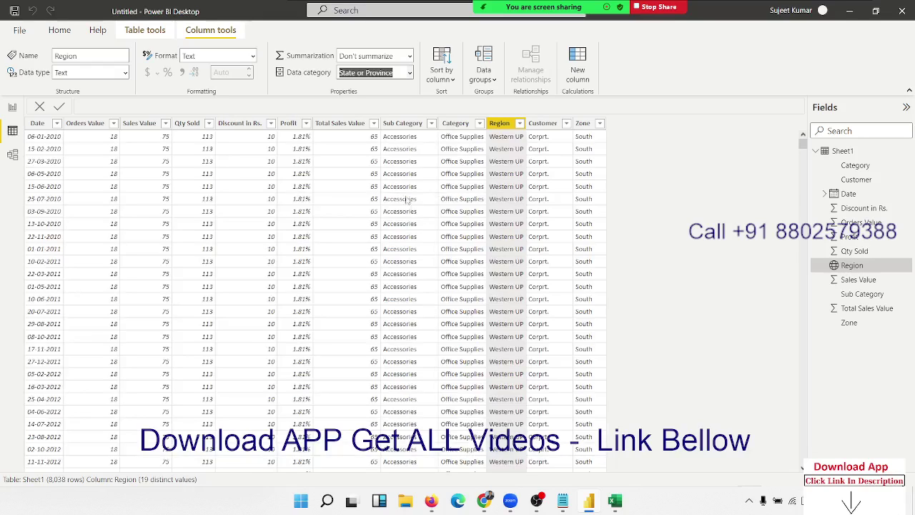
Step: Check the formats of Orders Value, Sales Value, Qty Sold, Discount in Rs. and Profit
left_click(111, 142)
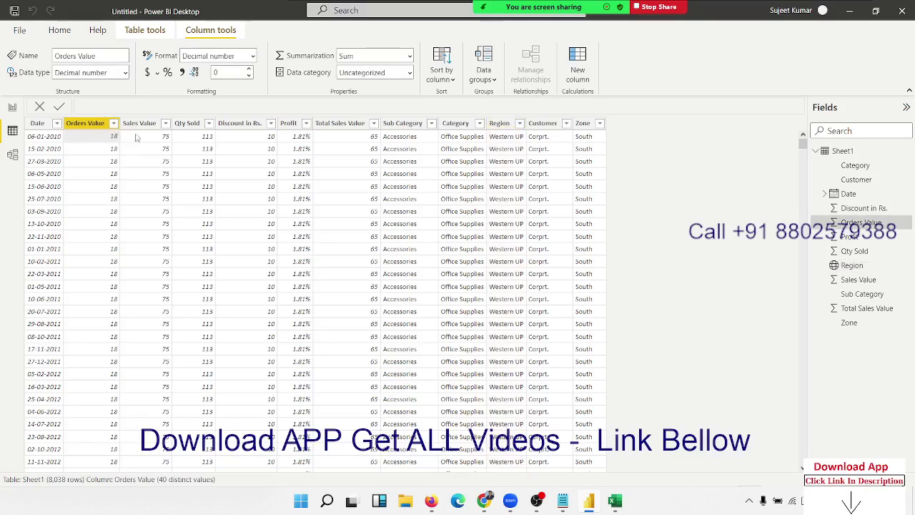
left_click(163, 137)
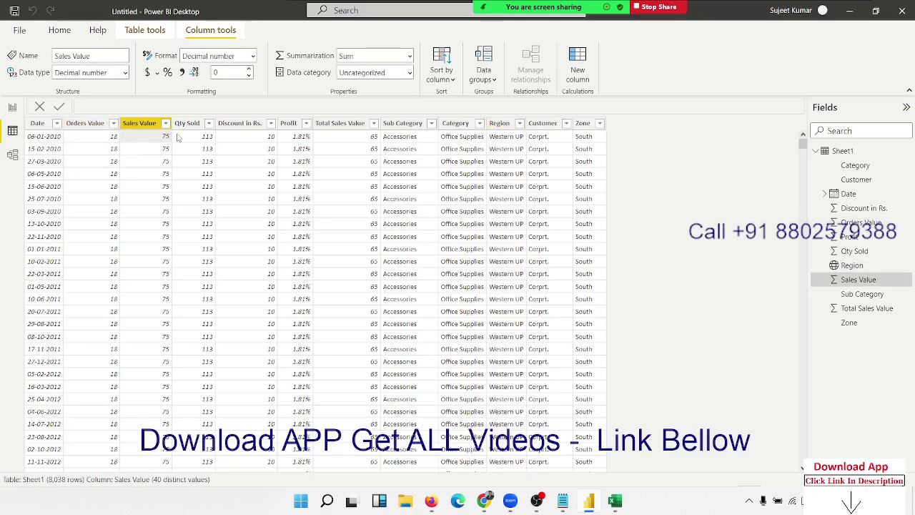
left_click(178, 137)
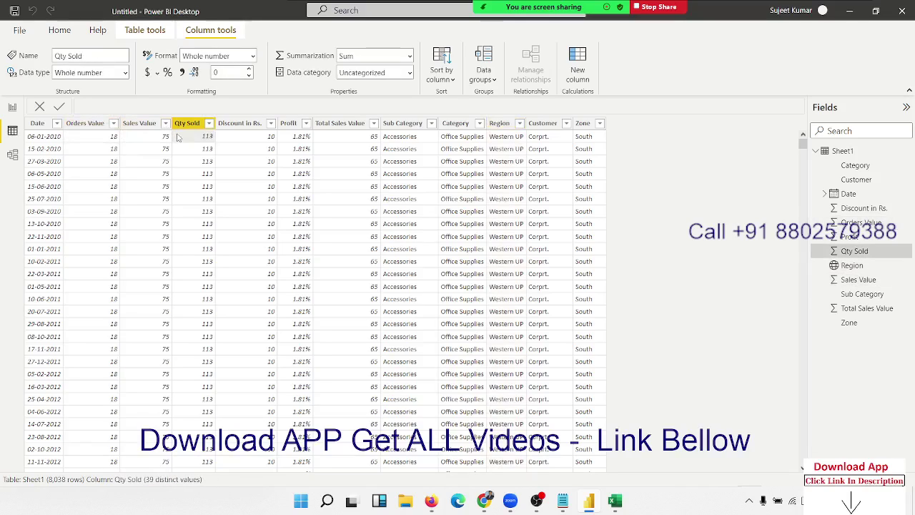
left_click(241, 137)
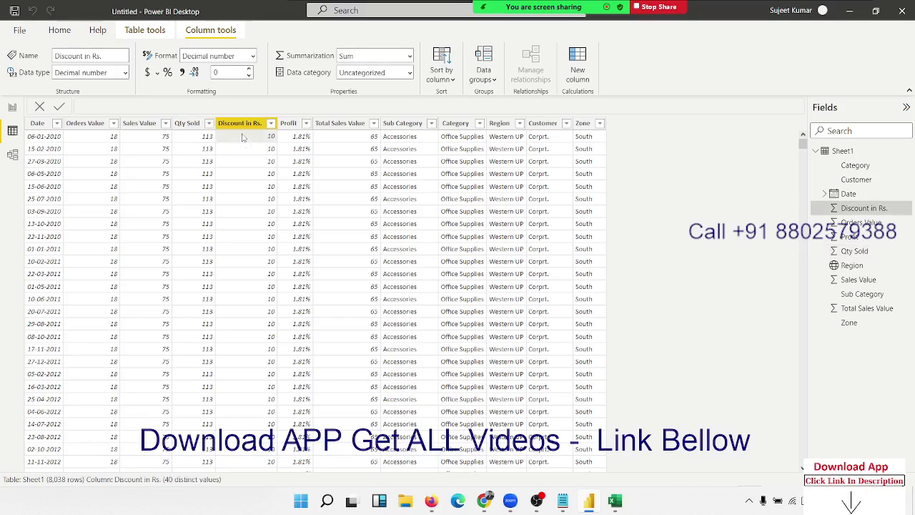
left_click(285, 144)
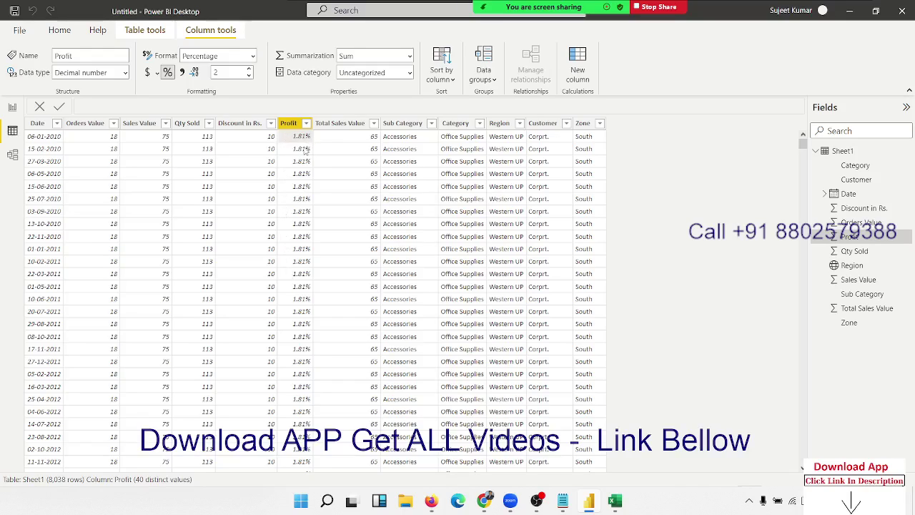
Step: Keep Profit's summarization as Sum and return to the report canvas
left_click(411, 57)
left_click(410, 57)
left_click(13, 109)
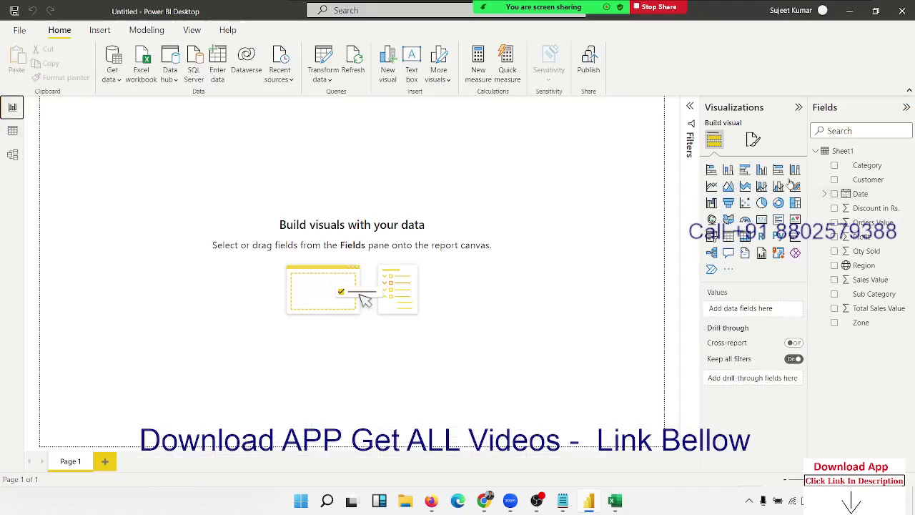
Step: Add a stacked column chart of Sum of Profit by Zone and enlarge it
left_click(728, 170)
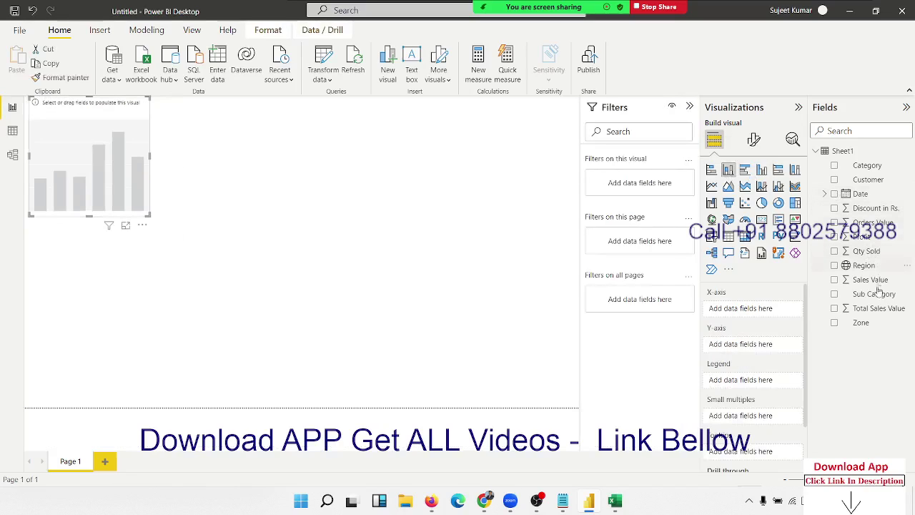
left_click_drag(861, 332, 122, 198)
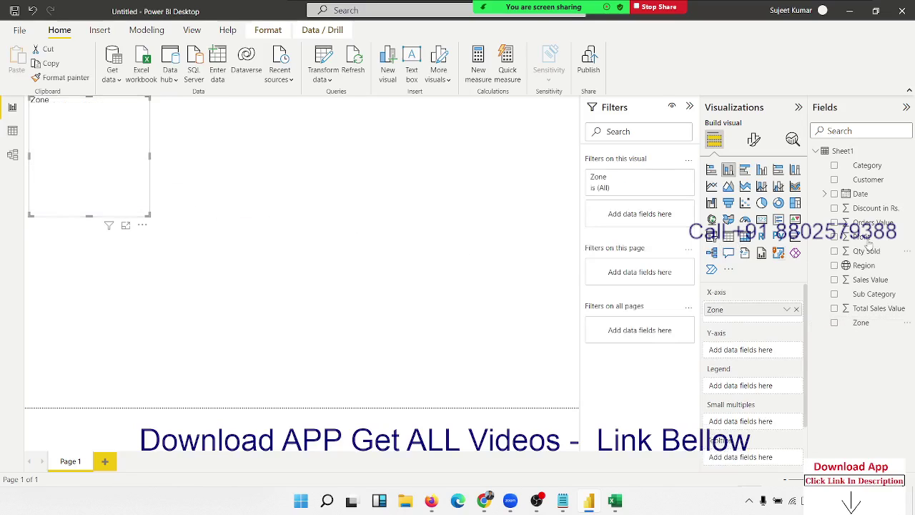
mouse_move(866, 239)
left_mouse_down()
mouse_move(140, 193)
mouse_move(146, 213)
left_mouse_up()
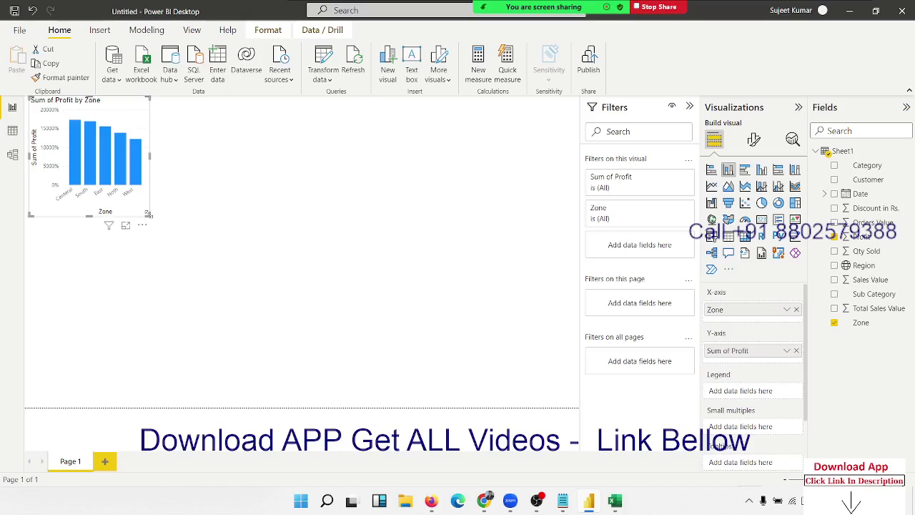
left_click_drag(148, 214, 414, 330)
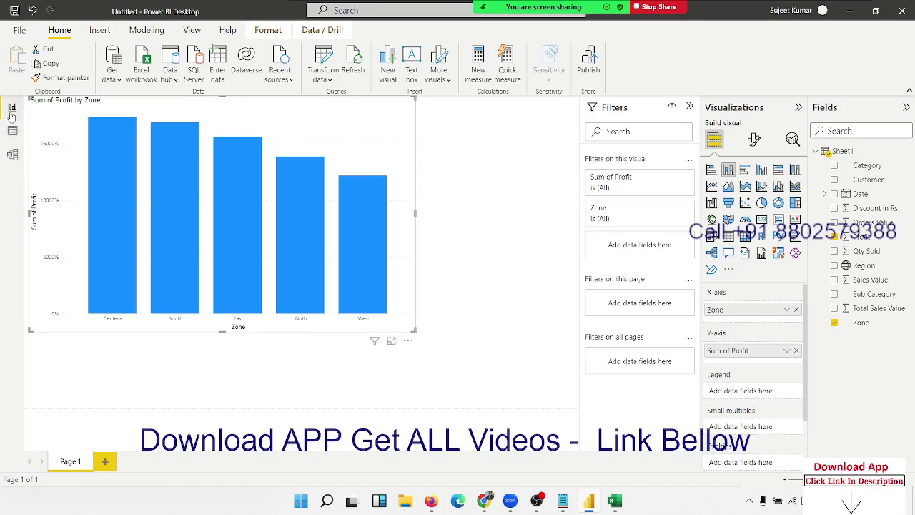
left_click(12, 130)
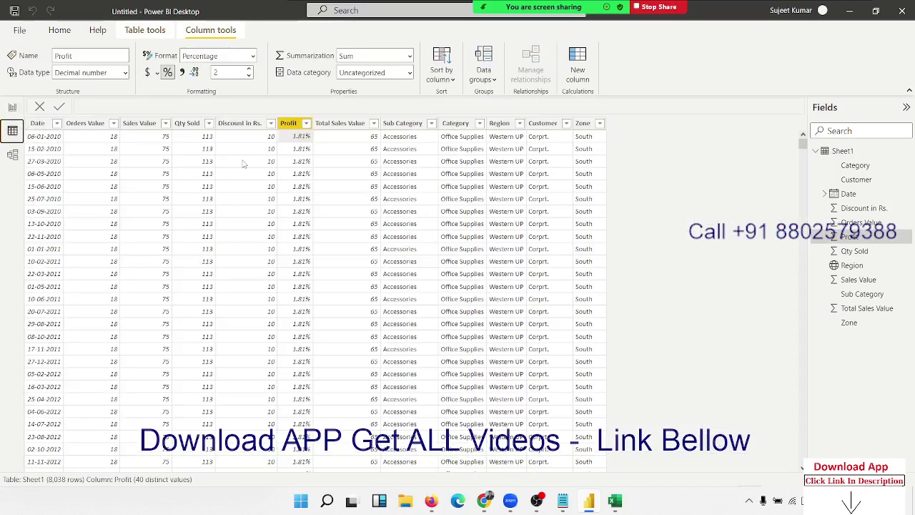
Step: Change the chart's Profit value from Sum to Average, plotting Average of Profit by Zone
left_click(409, 57)
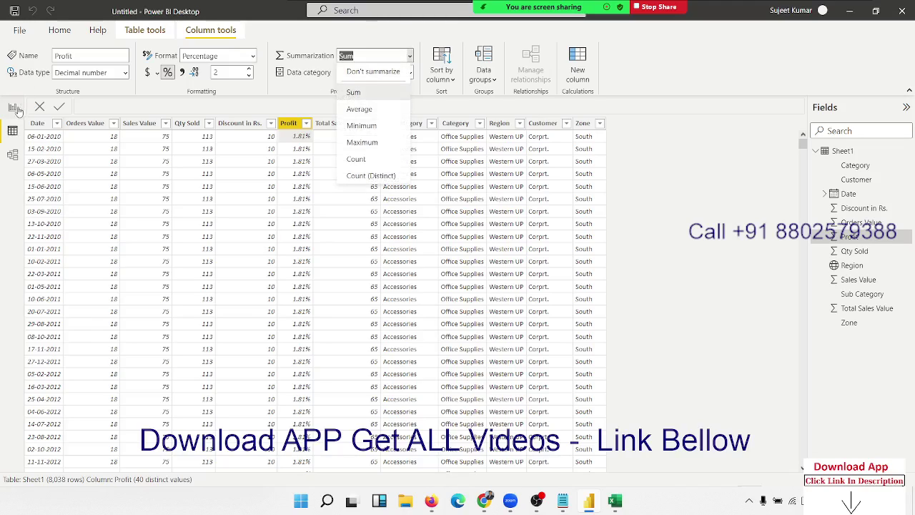
left_click(12, 107)
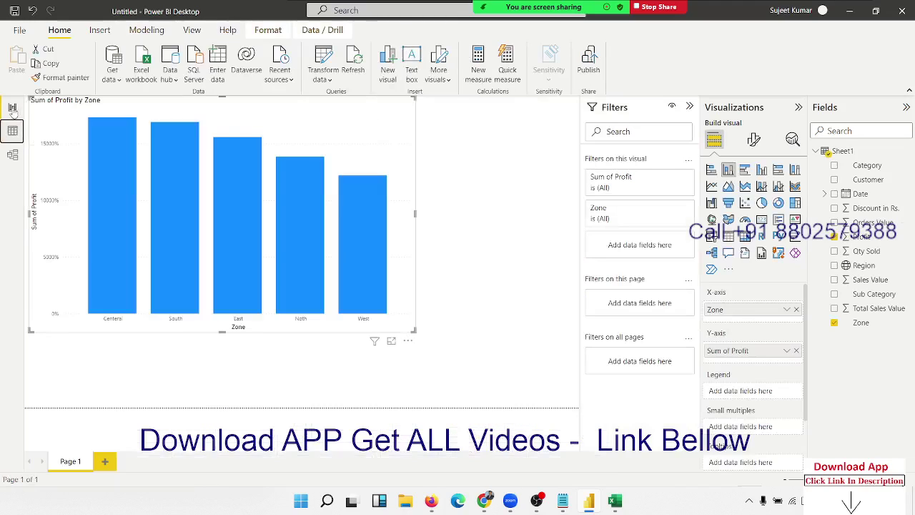
left_click(786, 350)
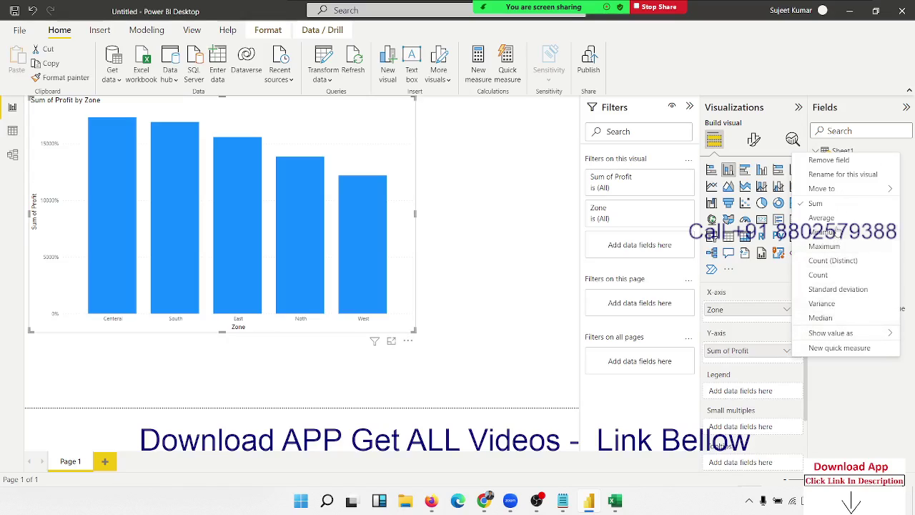
left_click(833, 219)
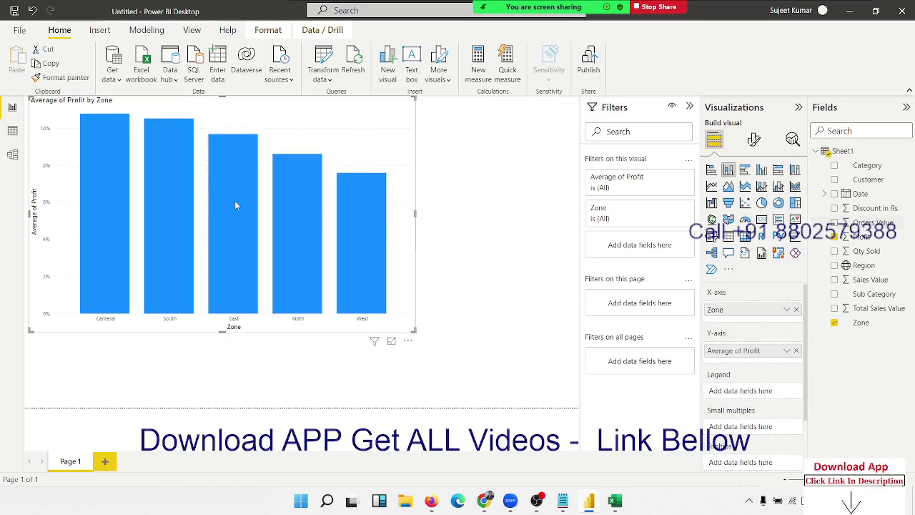
mouse_move(116, 137)
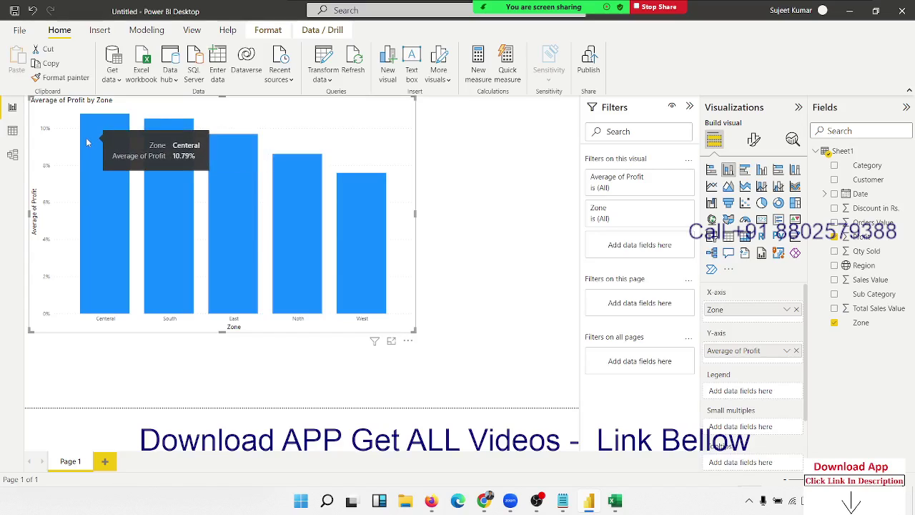
mouse_move(150, 188)
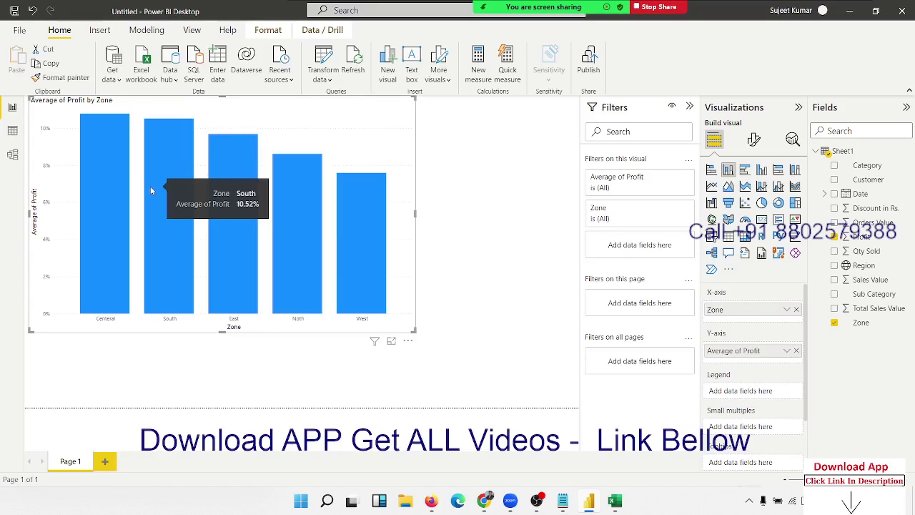
mouse_move(273, 230)
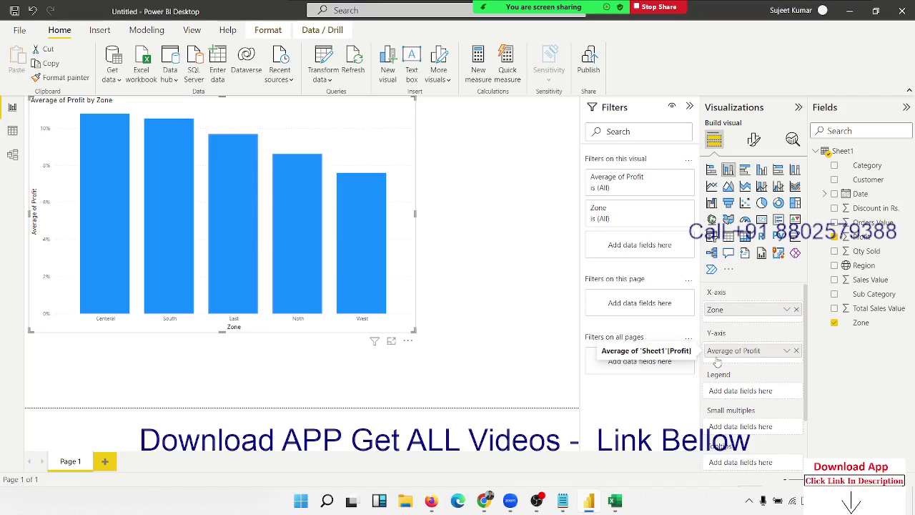
left_click(12, 130)
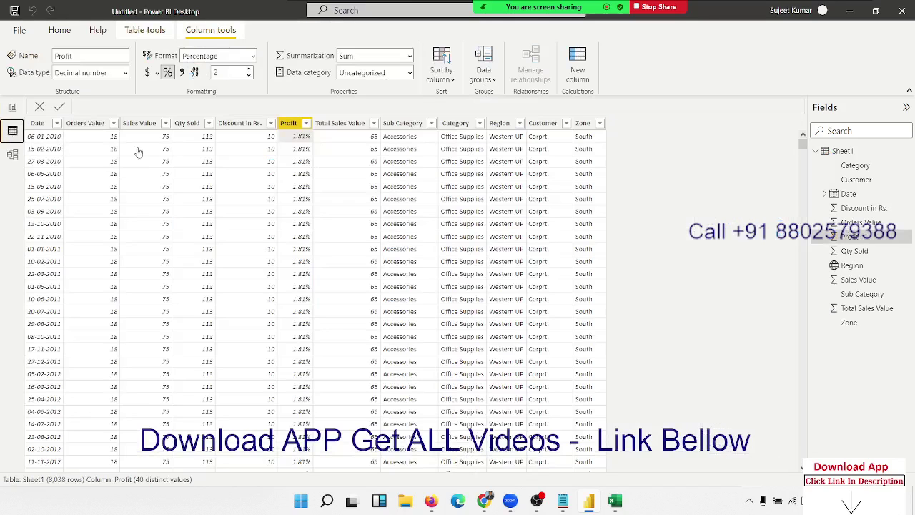
Step: Set the Profit column's default summarization to Average
left_click(409, 74)
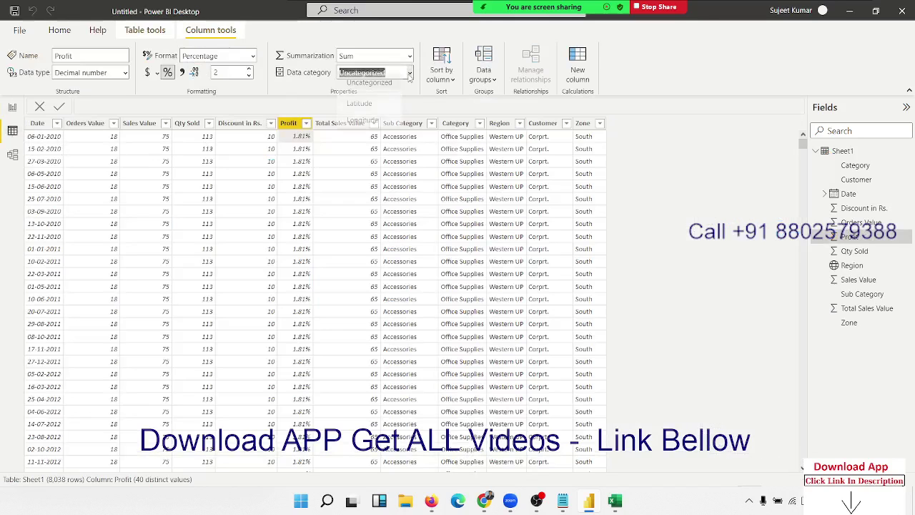
left_click(410, 57)
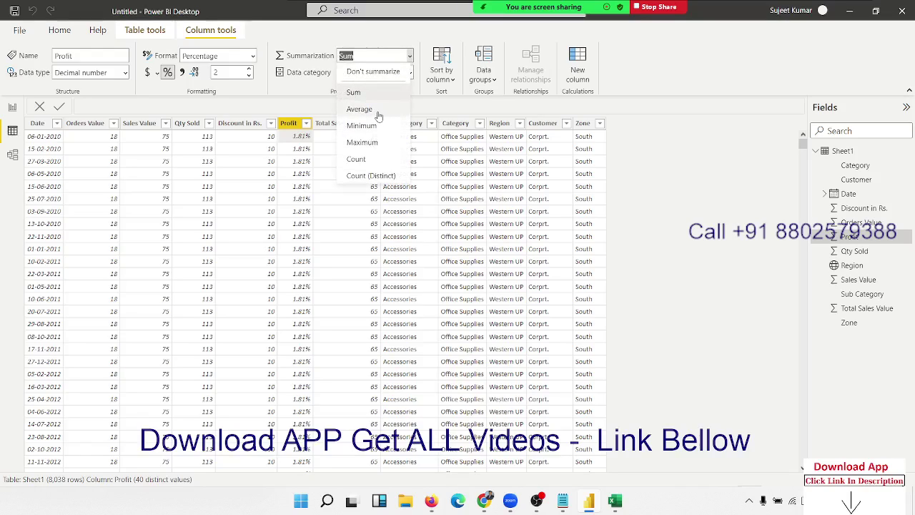
key("Escape")
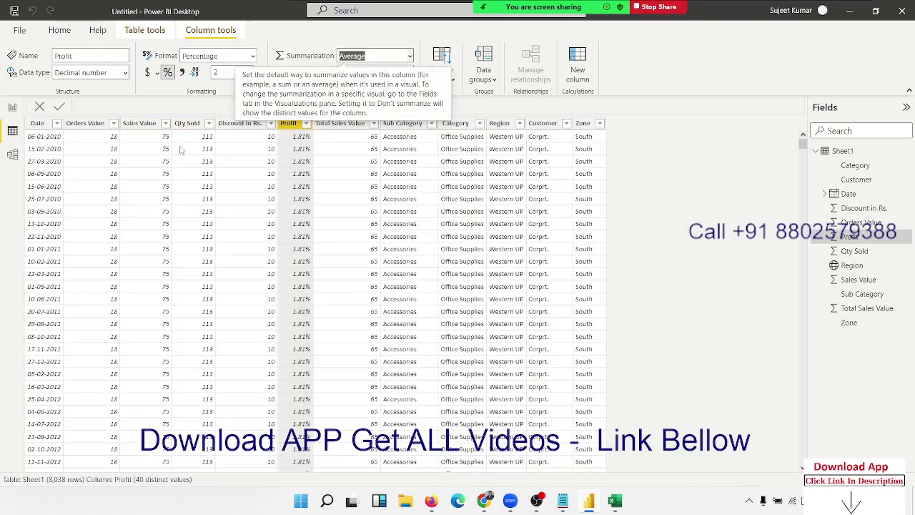
Step: Review the data types of Qty Sold, Discount in Rs., Date and Total Sales Value
left_click(187, 123)
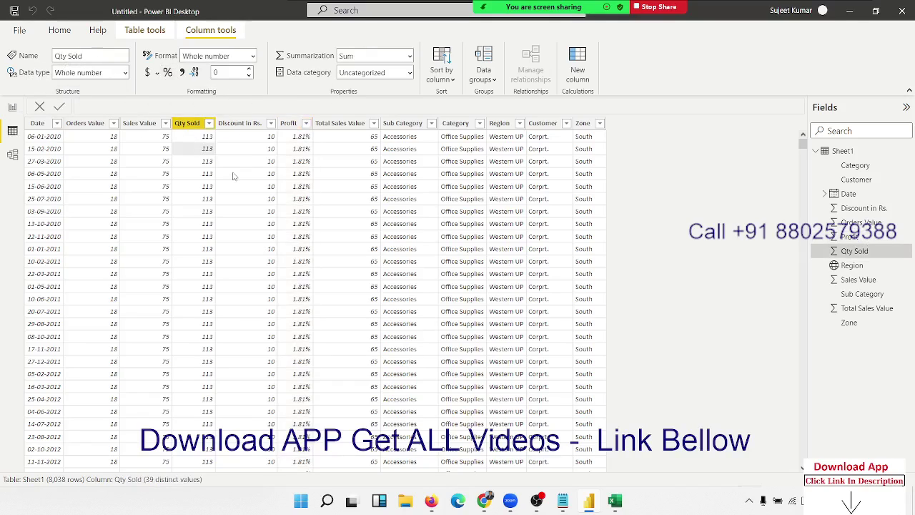
left_click(125, 73)
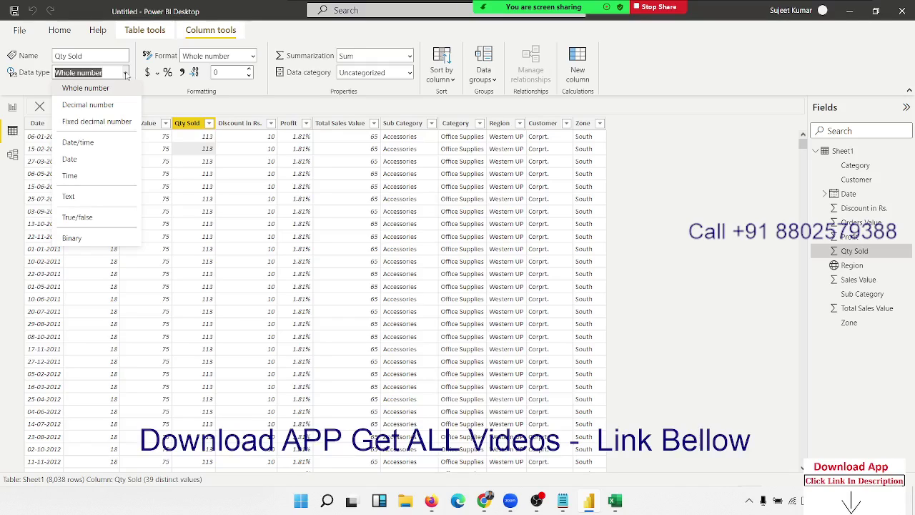
left_click(256, 209)
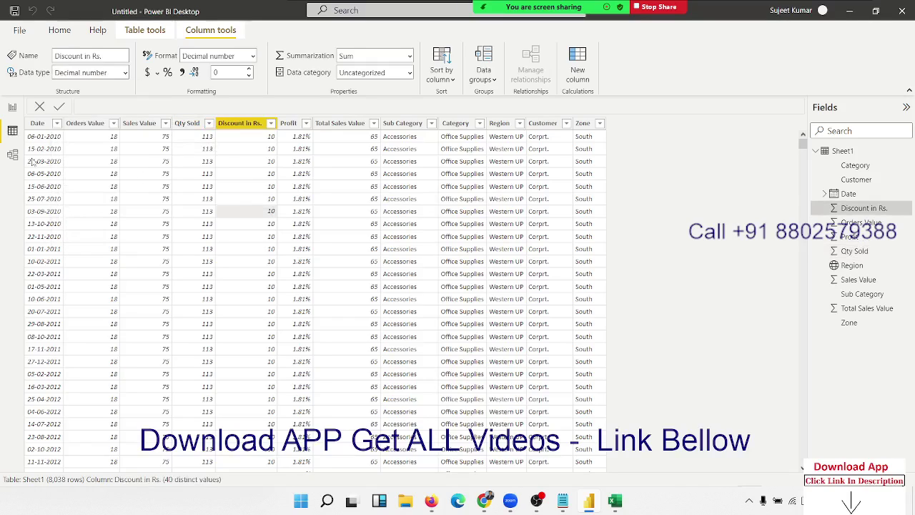
left_click(125, 73)
left_click(363, 211)
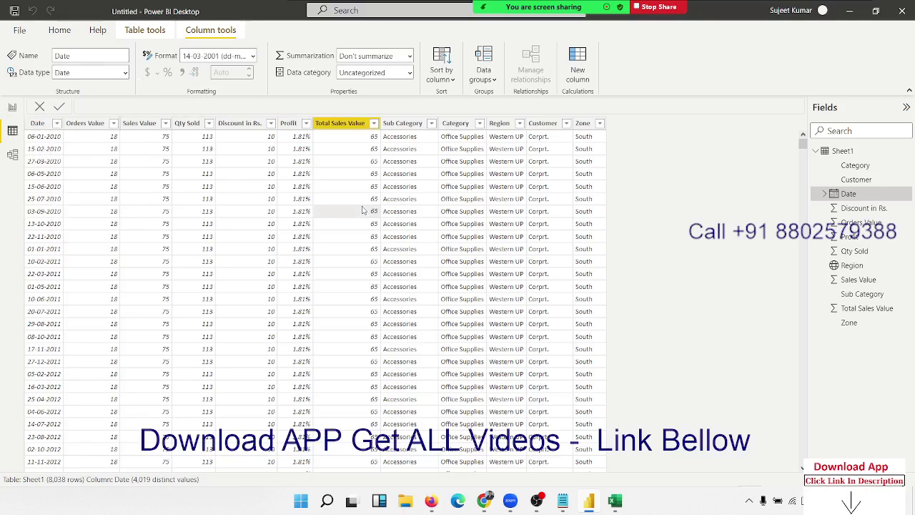
left_click(126, 73)
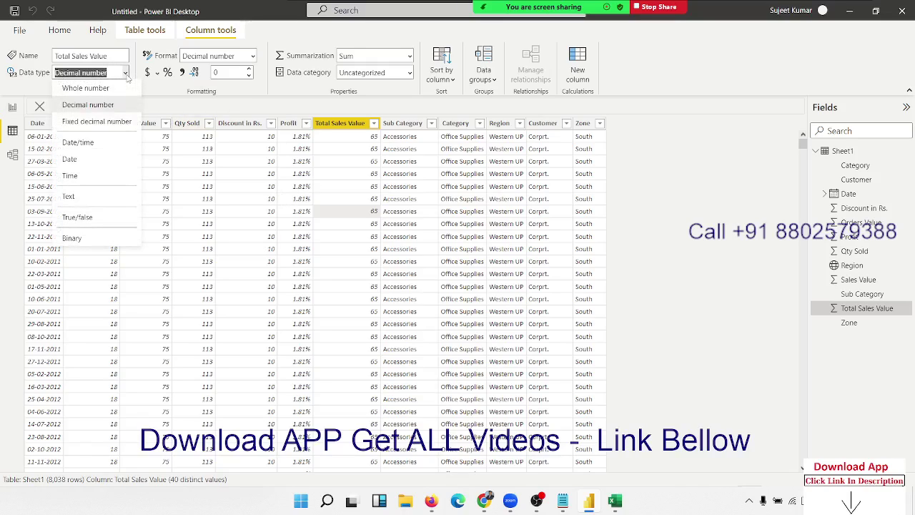
Step: Review data categories for Category, Total Sales Value, Sub Category and Region, keeping Region as State or Province
left_click(458, 222)
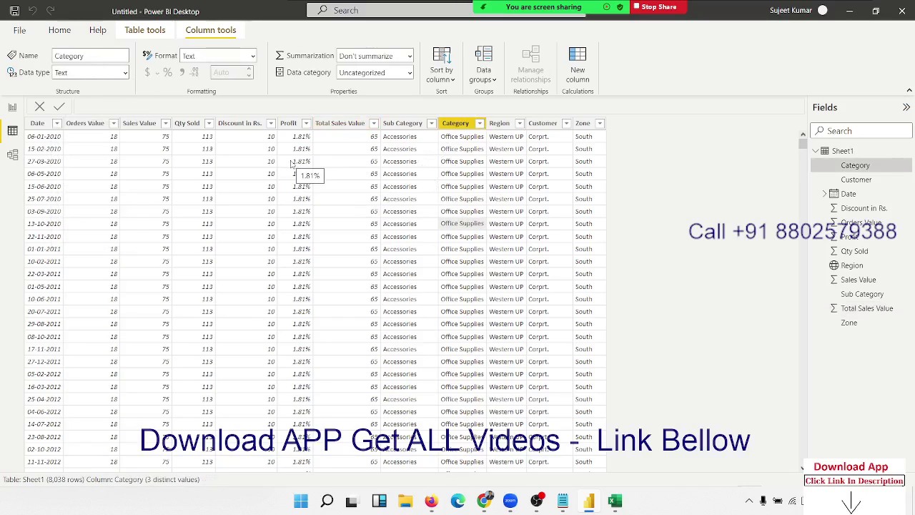
left_click(364, 152)
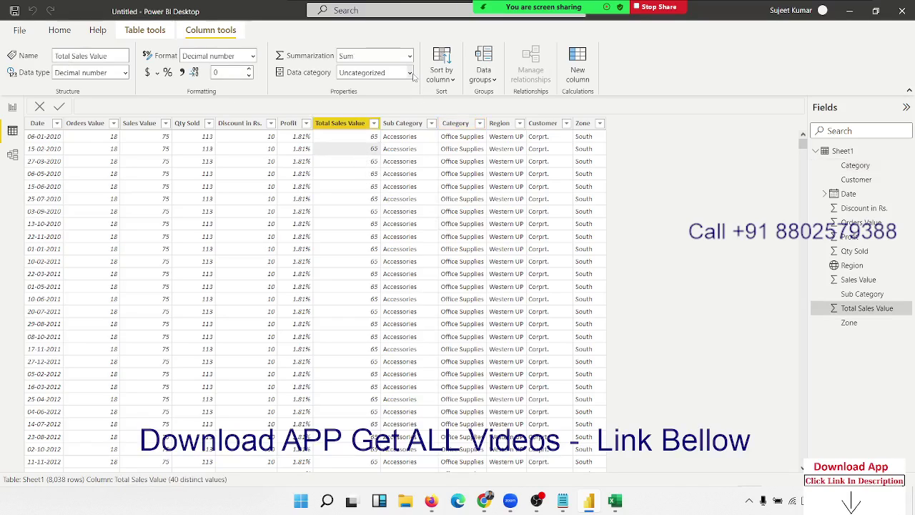
left_click(411, 74)
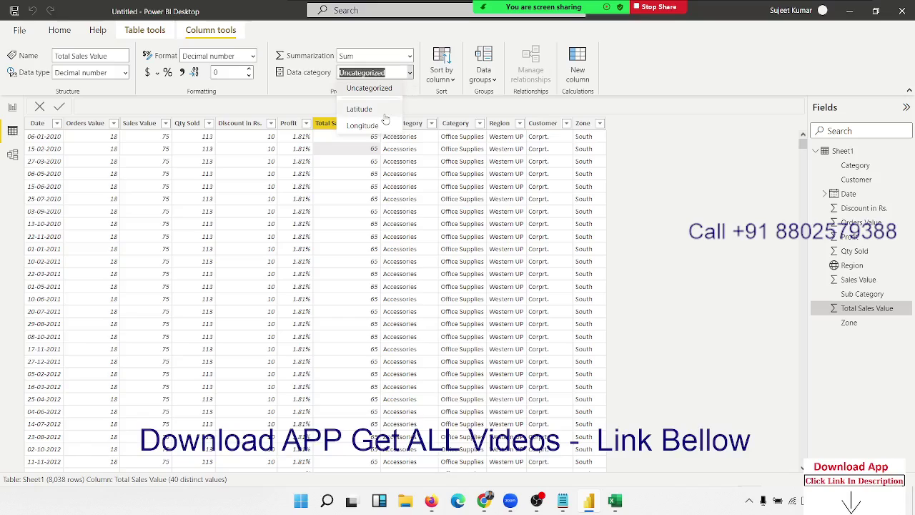
left_click(426, 223)
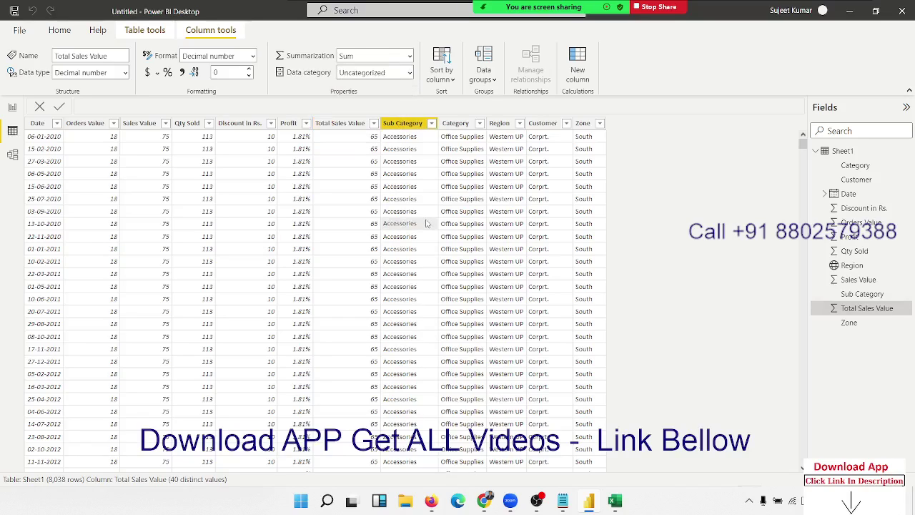
left_click(499, 125)
left_click(411, 74)
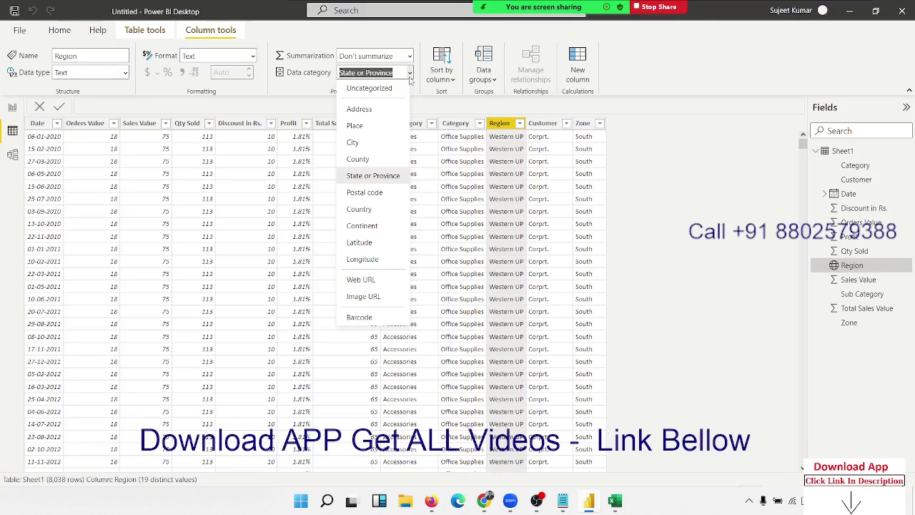
left_click(527, 275)
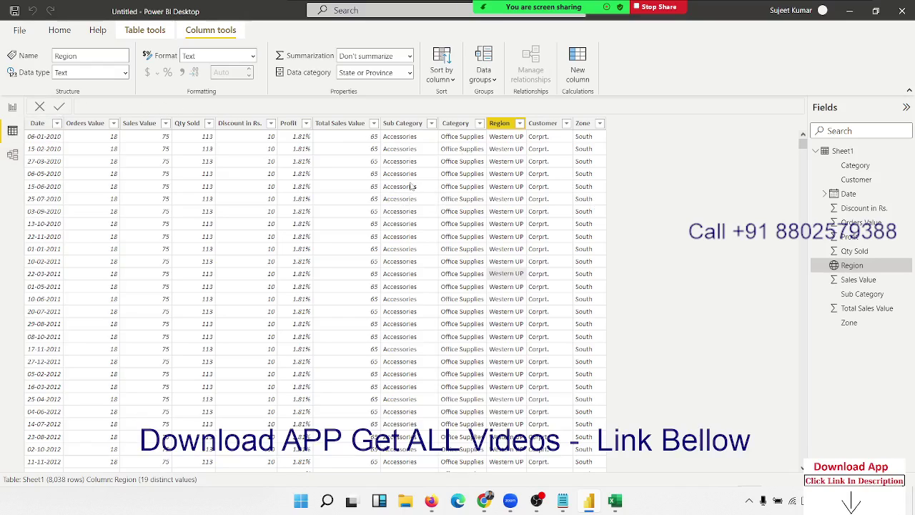
left_click(493, 81)
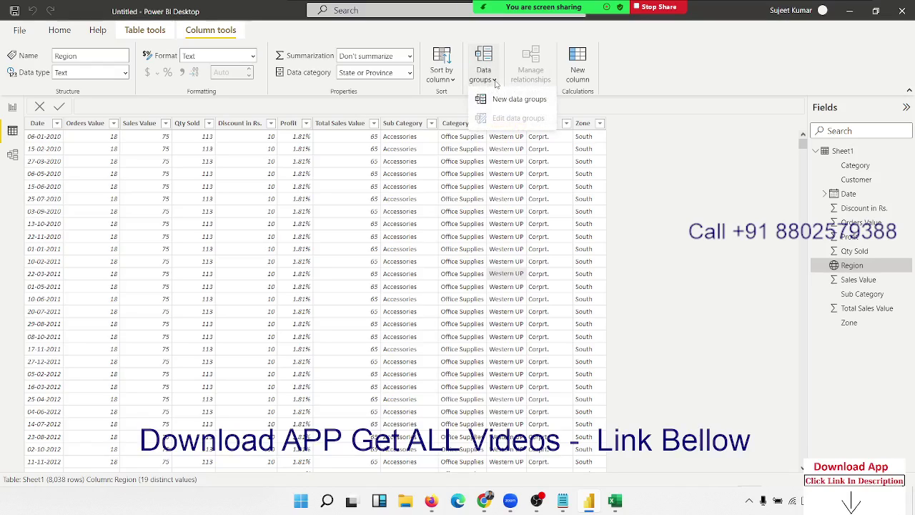
left_click(538, 173)
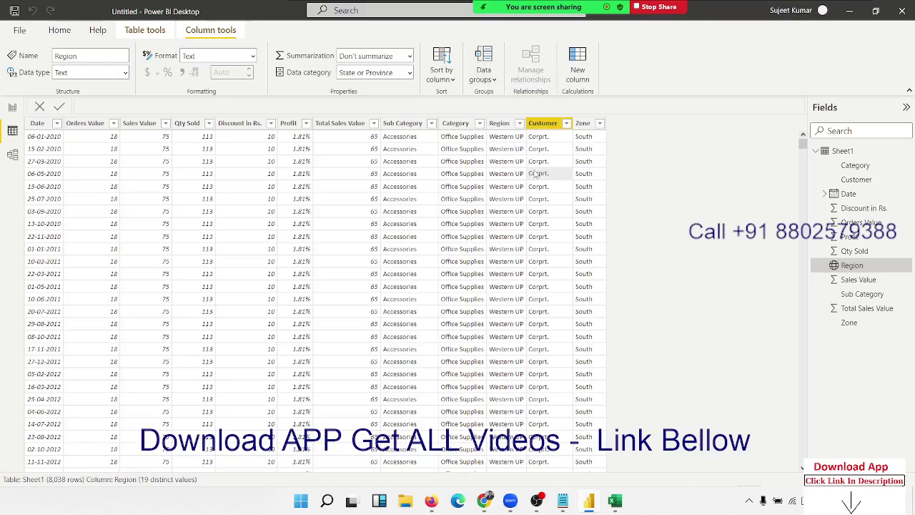
left_click(499, 123)
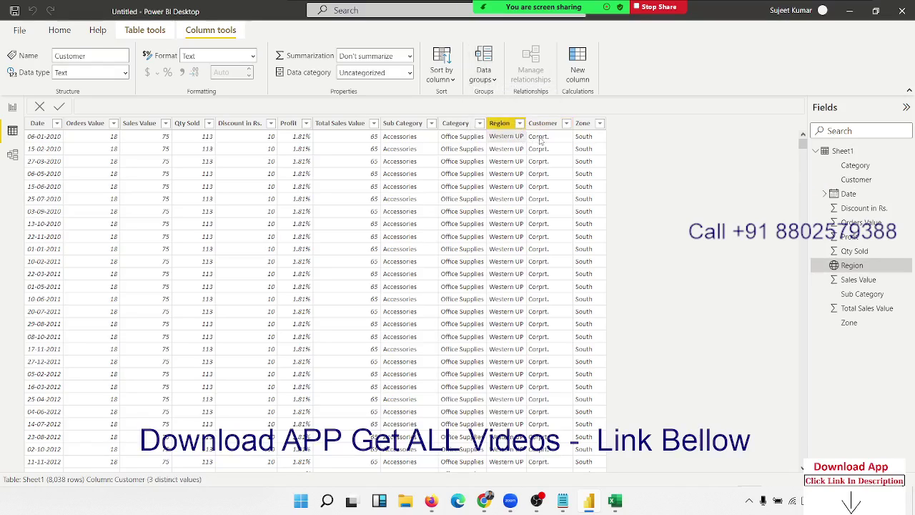
left_click(482, 80)
left_click(486, 95)
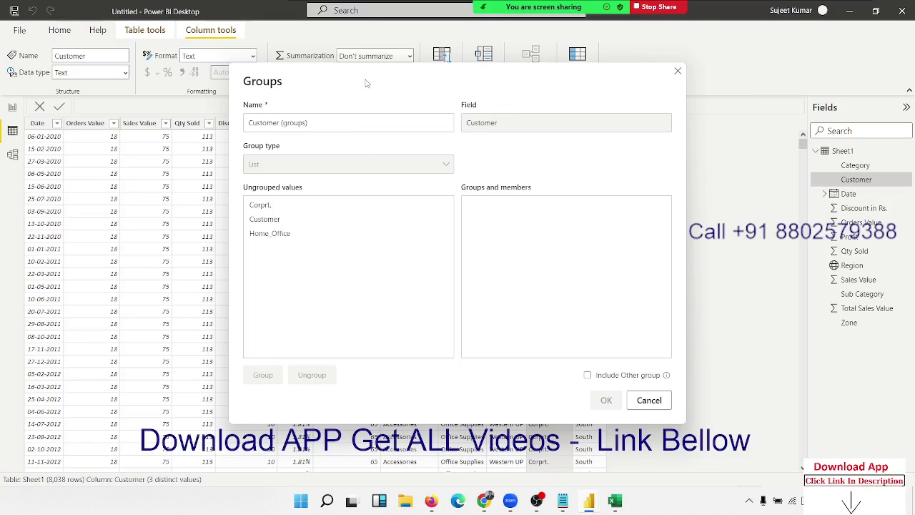
left_click_drag(366, 84, 199, 83)
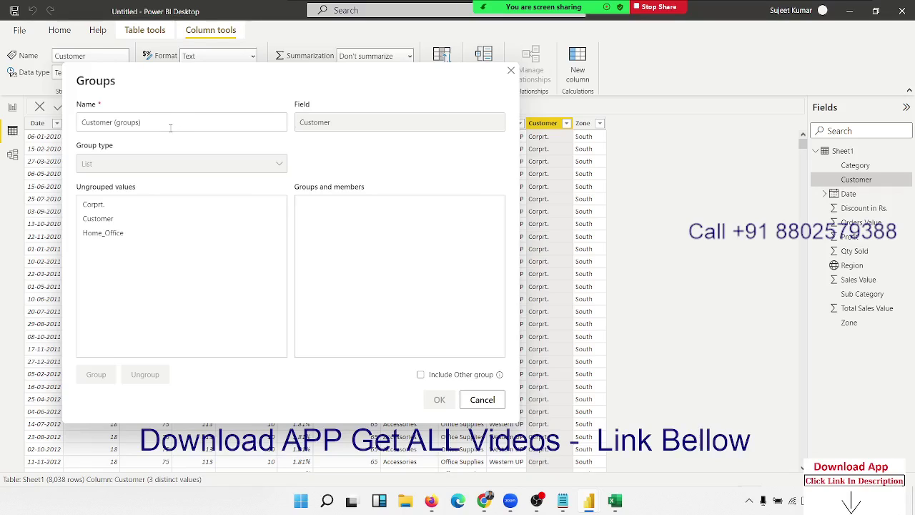
left_click(170, 128)
key("ctrl+a")
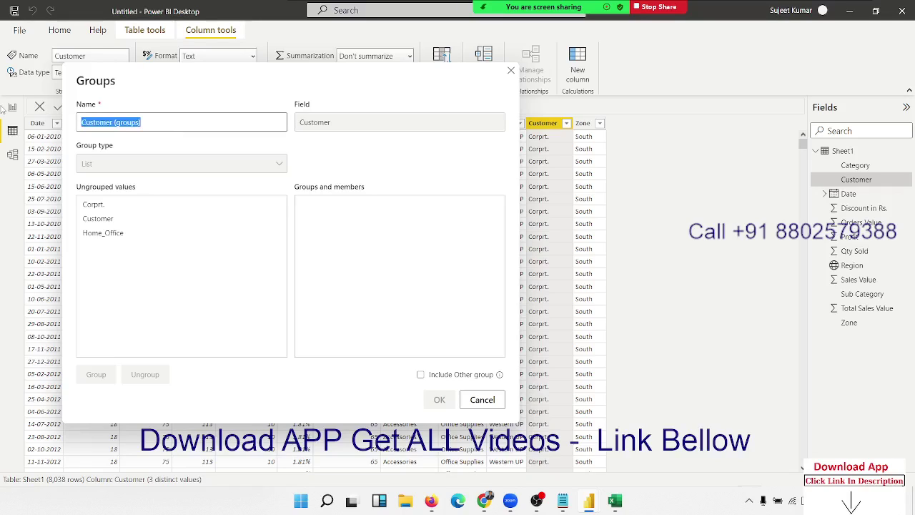
type("Zo")
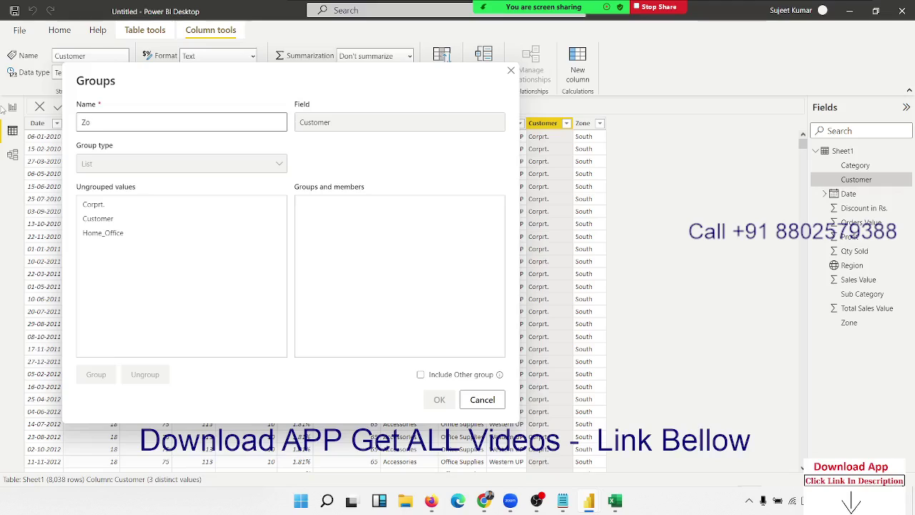
type("ne")
left_click(313, 129)
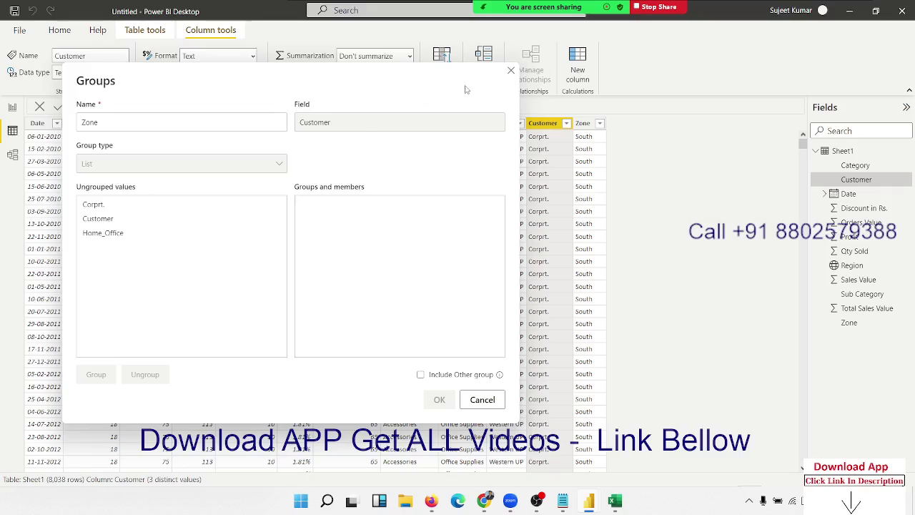
left_click(481, 400)
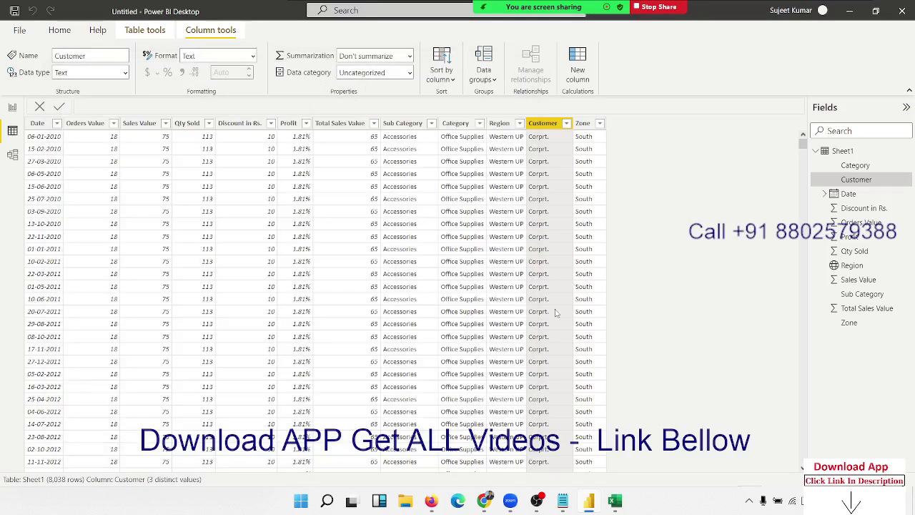
left_click(583, 124)
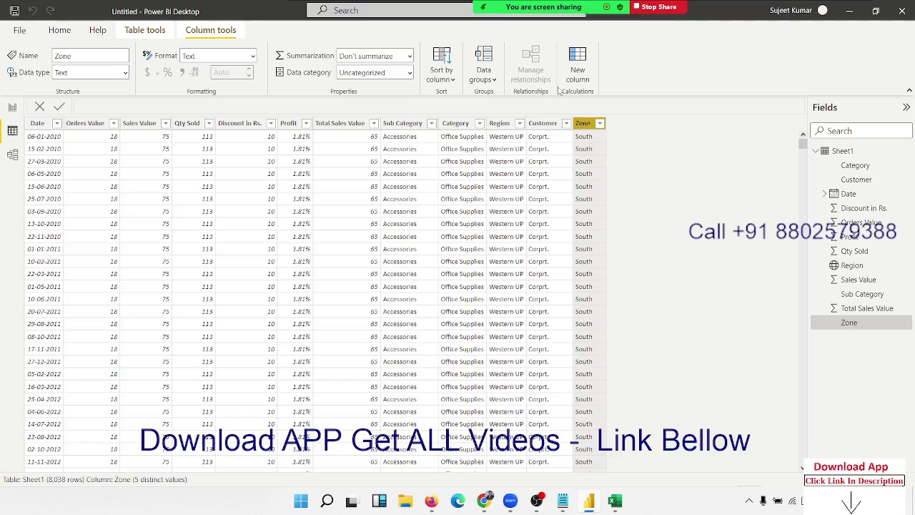
Step: Start a new group on the Zone column
left_click(484, 64)
left_click(500, 98)
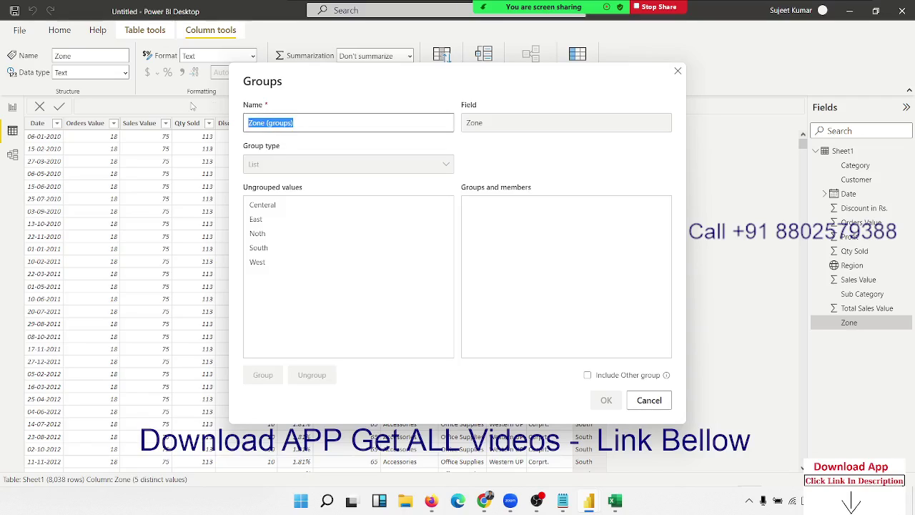
left_click(297, 234)
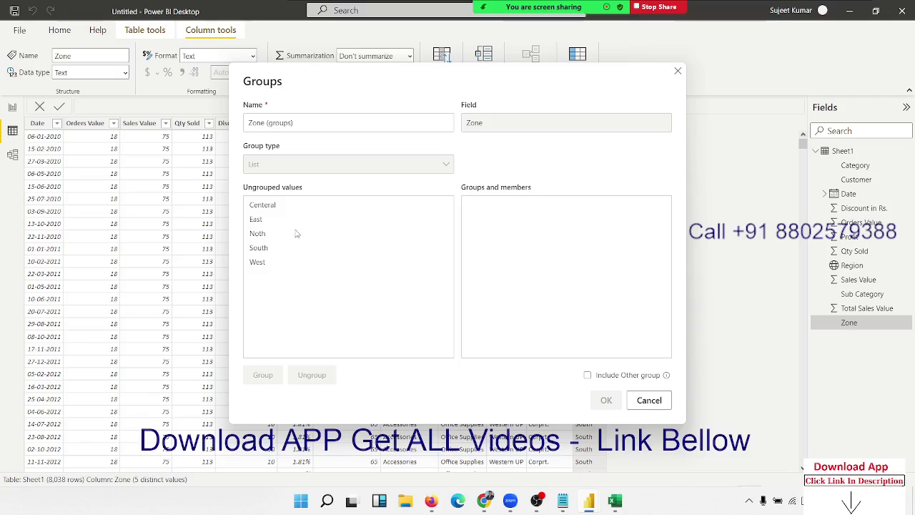
Step: Group Centeral, East, Noth, South and West into one combined value and confirm
left_click(287, 209)
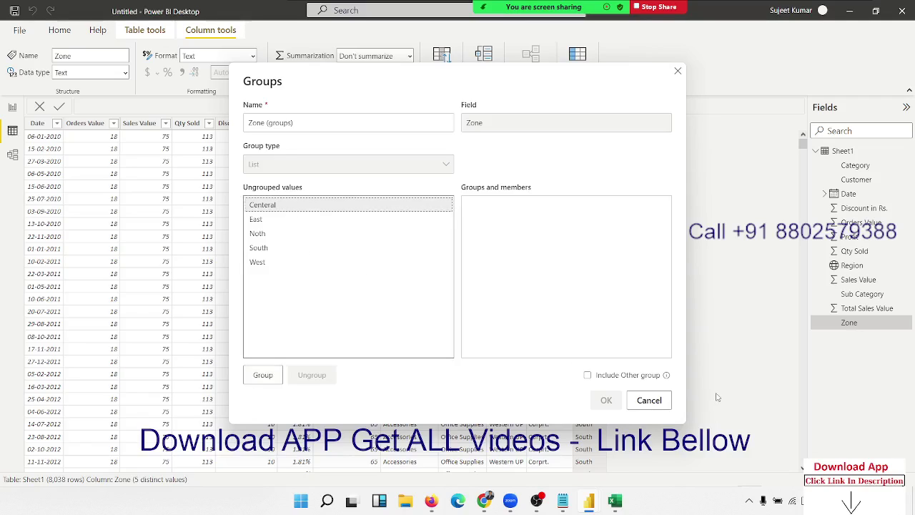
left_click(340, 222, "ctrl")
left_click(329, 237, "ctrl")
left_click(316, 249, "ctrl")
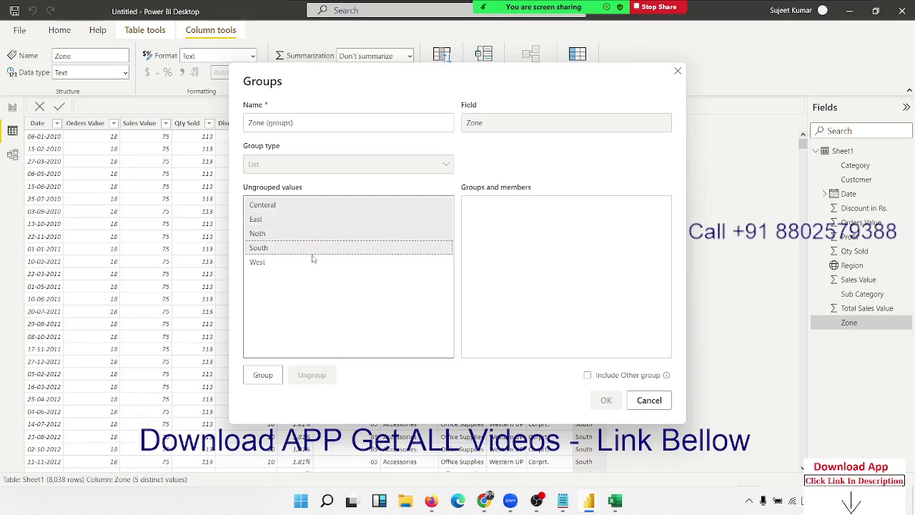
left_click(307, 263, "ctrl")
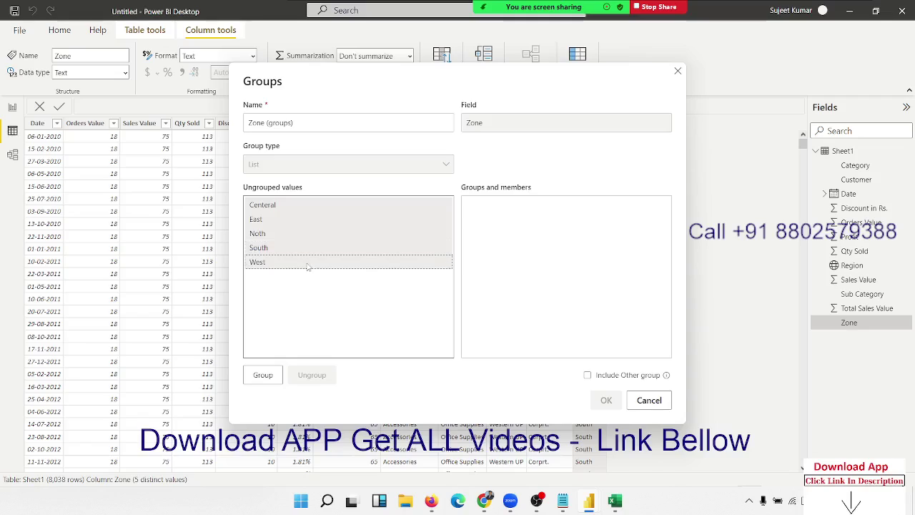
left_click(270, 383)
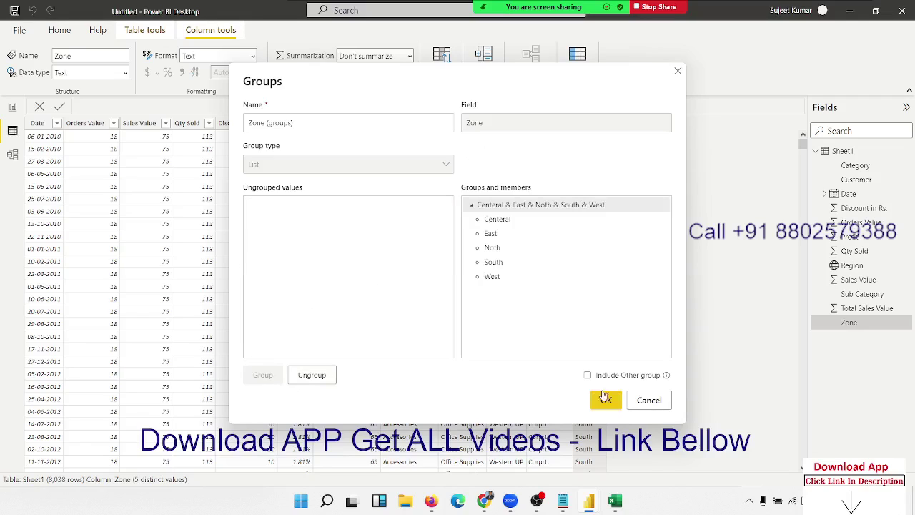
left_click(606, 402)
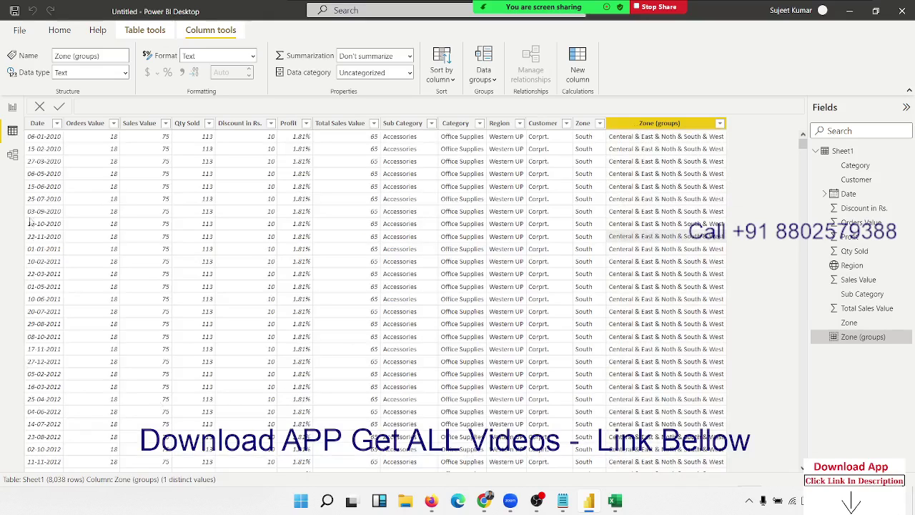
Step: Delete the Profit chart and add an enlarged table of Qty Sold by Zone (groups)
left_click(13, 107)
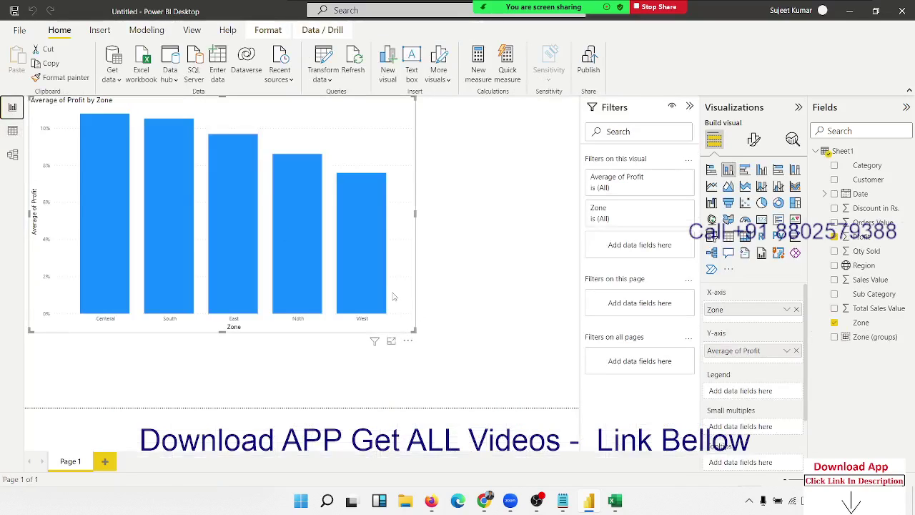
key("Delete")
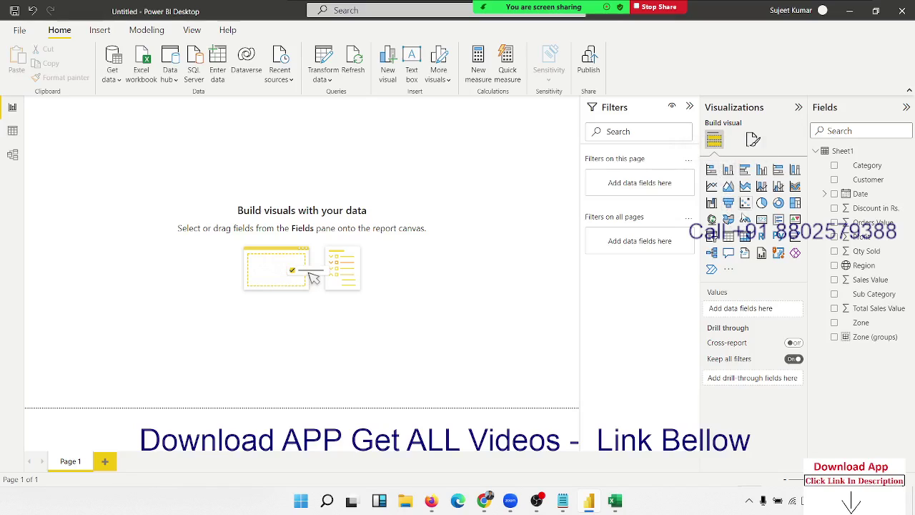
left_click(729, 236)
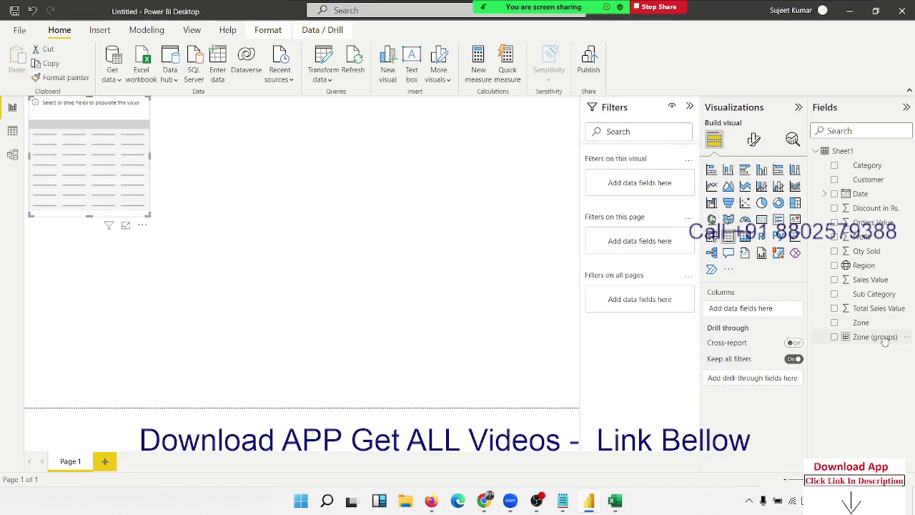
left_click_drag(874, 337, 57, 151)
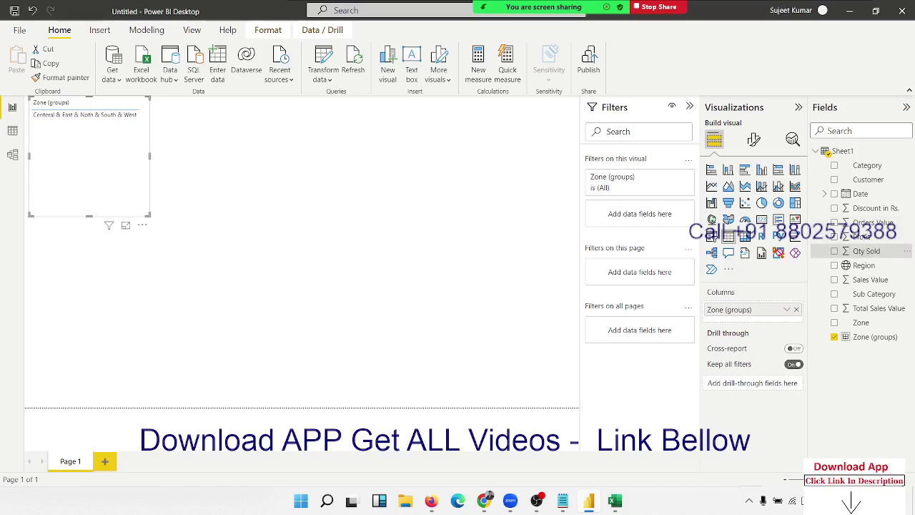
left_click_drag(866, 251, 125, 204)
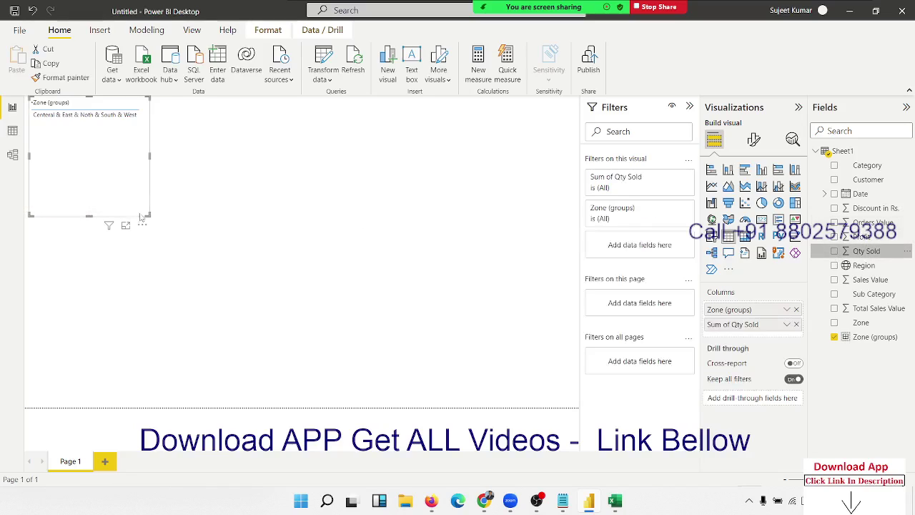
left_click_drag(148, 214, 362, 271)
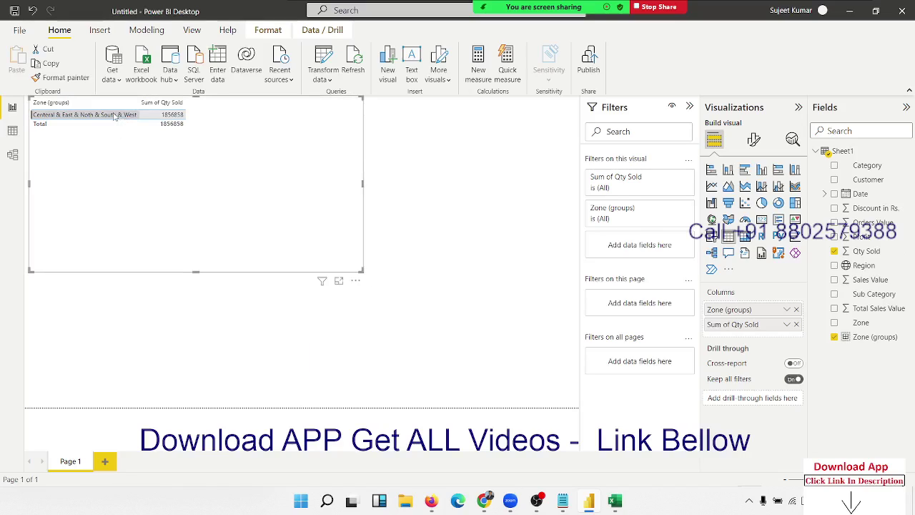
Step: Inspect the grouped zone row, then delete the trial table visual
left_click(72, 115)
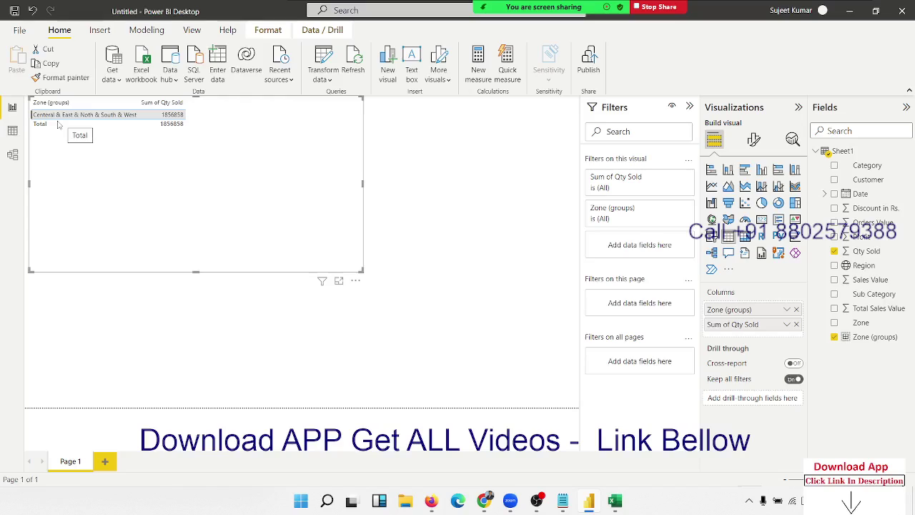
left_click(335, 192)
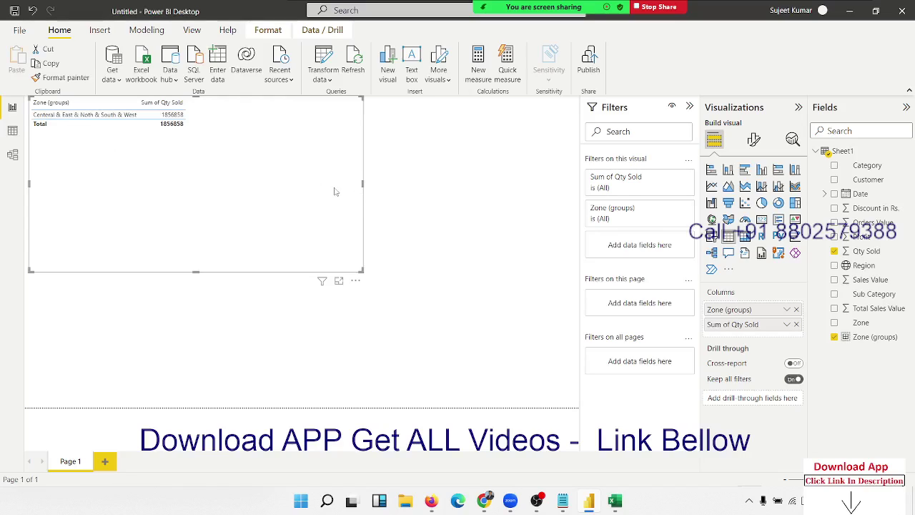
key("Delete")
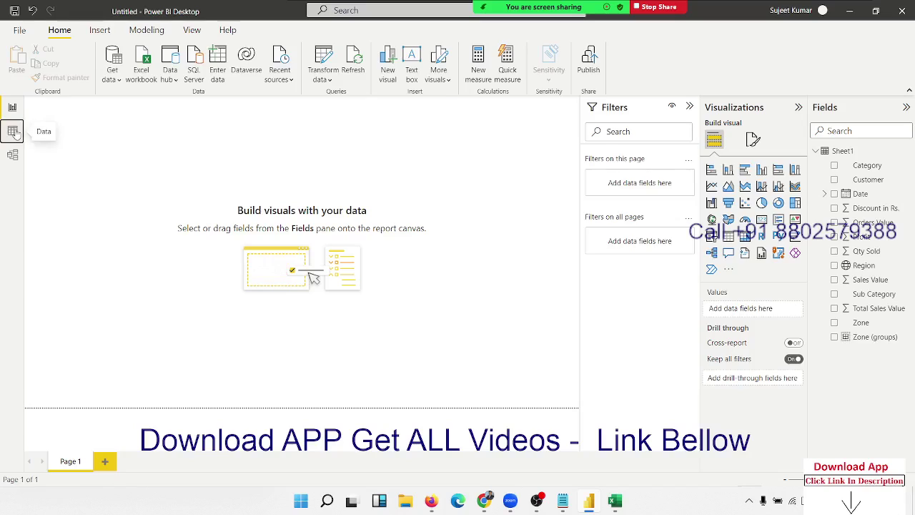
Step: Select the Zone (groups) column in Data view and open Edit data groups
left_click(13, 131)
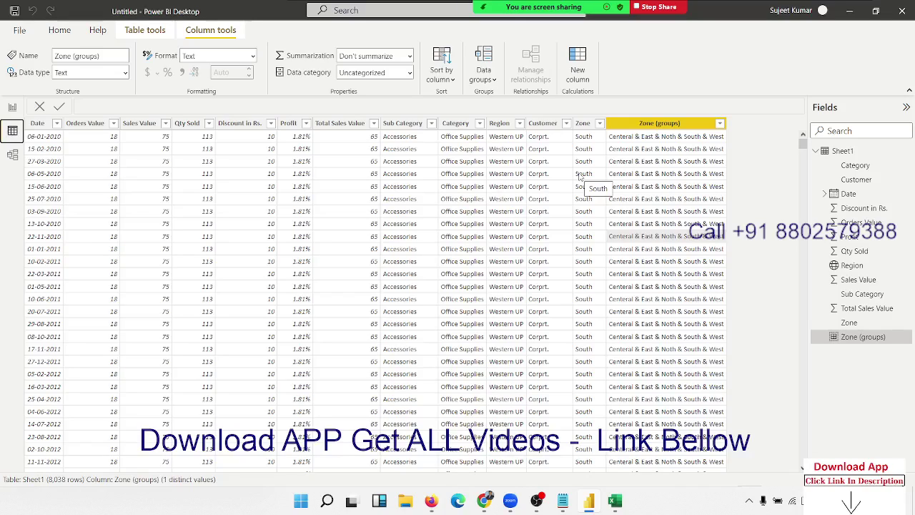
left_click(667, 126)
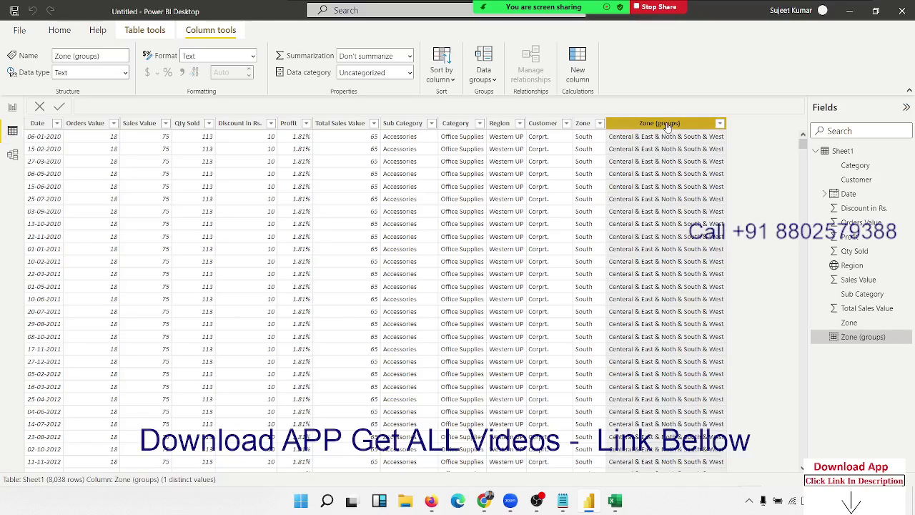
right_click(666, 126)
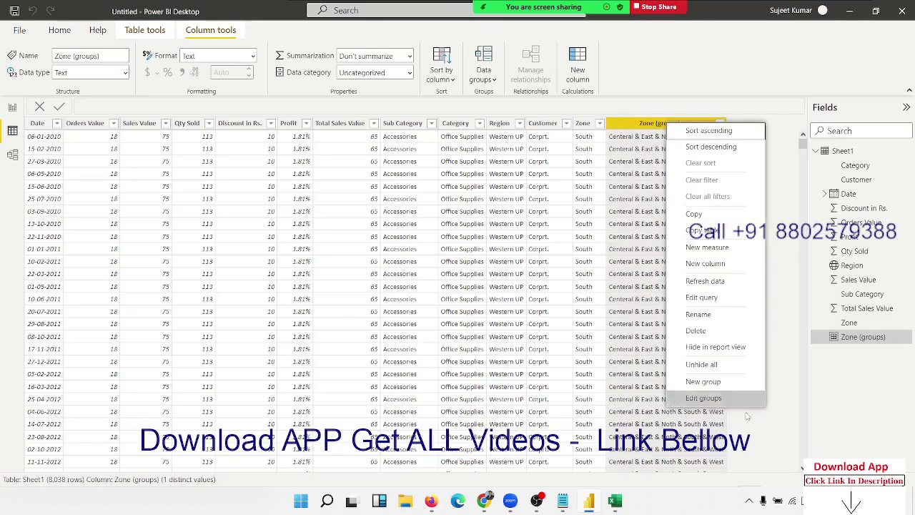
left_click(630, 245)
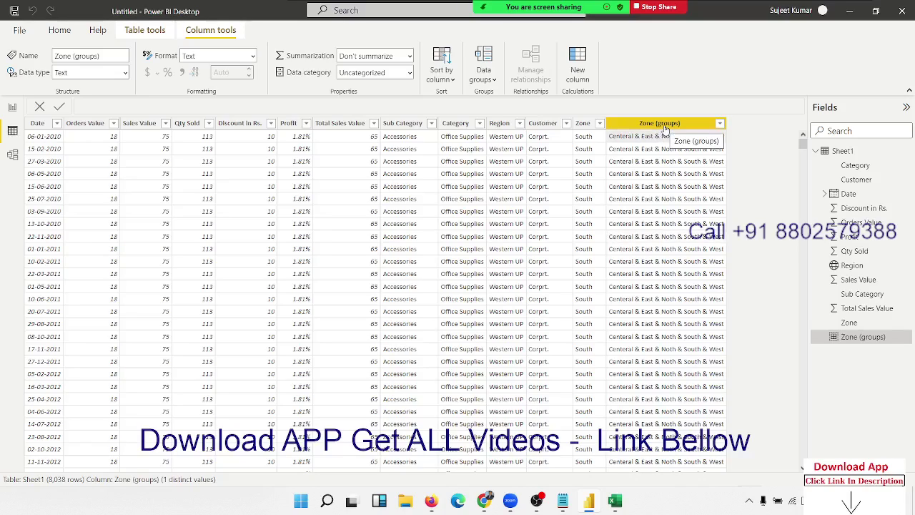
left_click(665, 127)
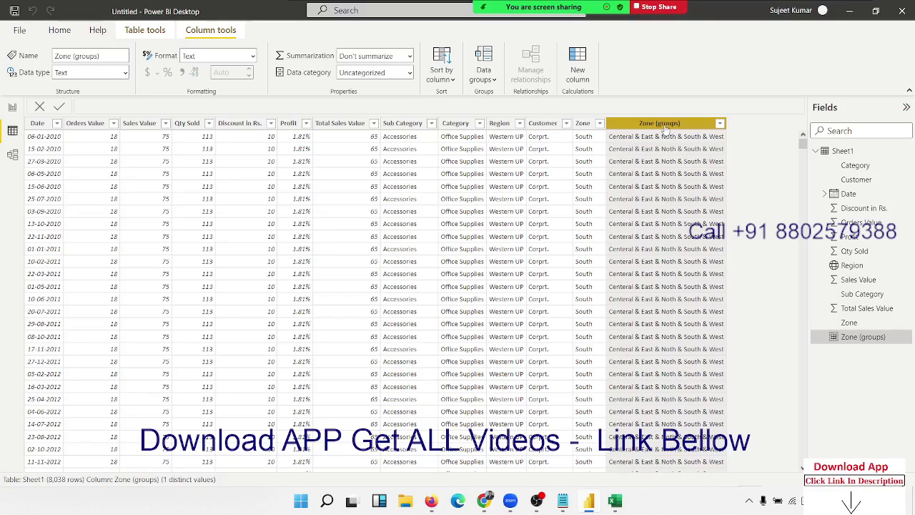
left_click(477, 55)
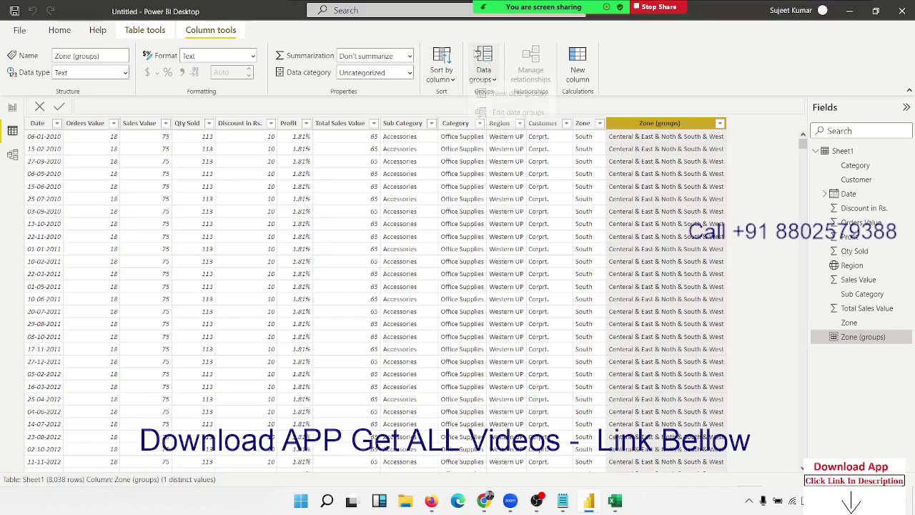
left_click(501, 126)
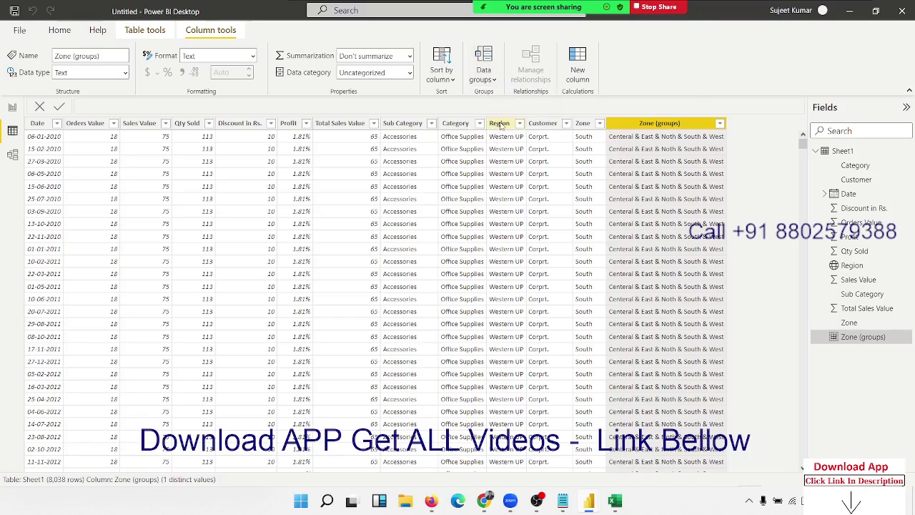
Step: Try renaming the group to 'IN-House', then close the editor without saving
triple_click(316, 124)
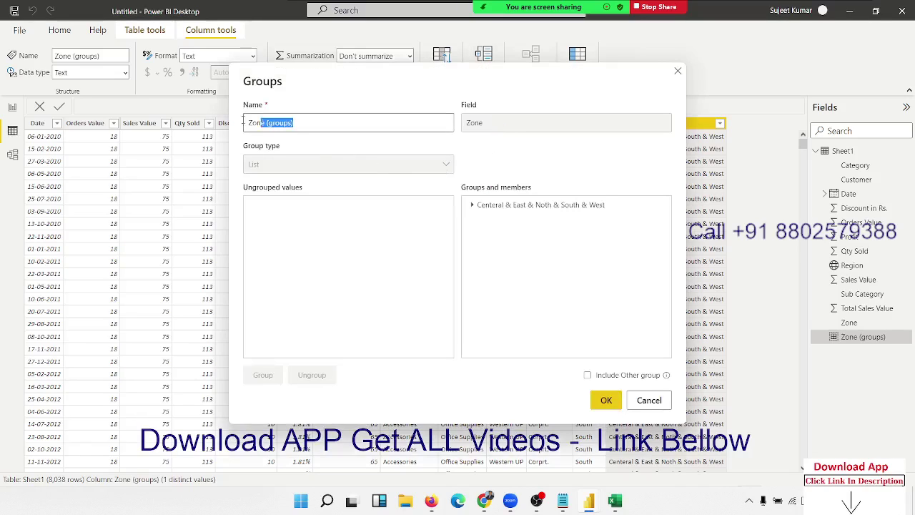
type("IN-House")
left_click(272, 169)
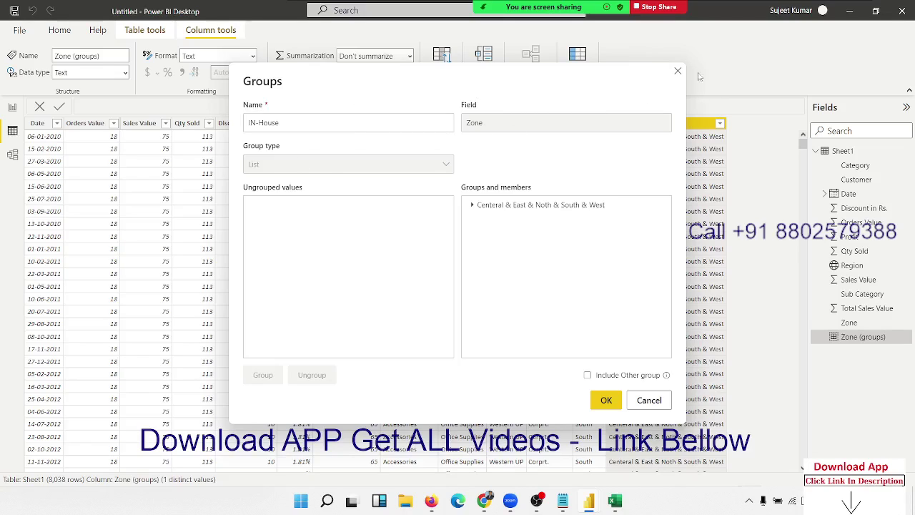
left_click(677, 71)
Step: Reopen the Zone (groups) editor and rename the group to IN-House
left_click(441, 79)
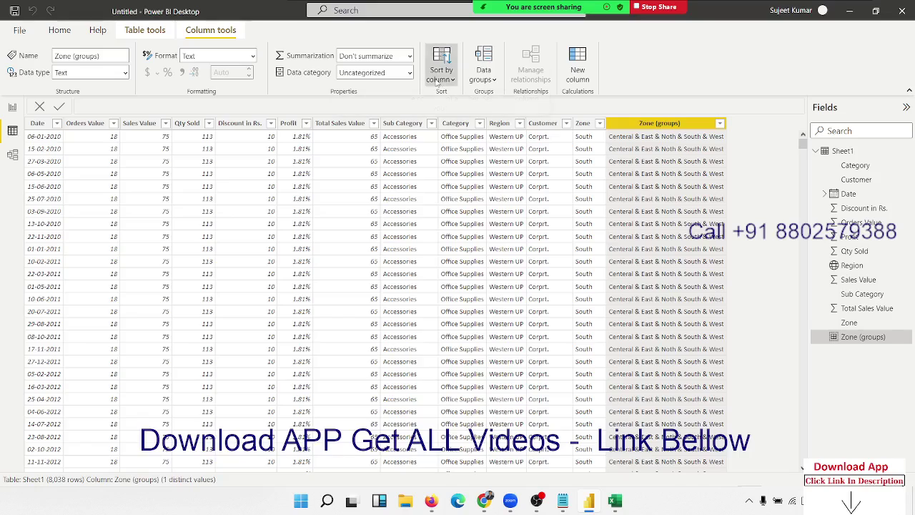
left_click(481, 78)
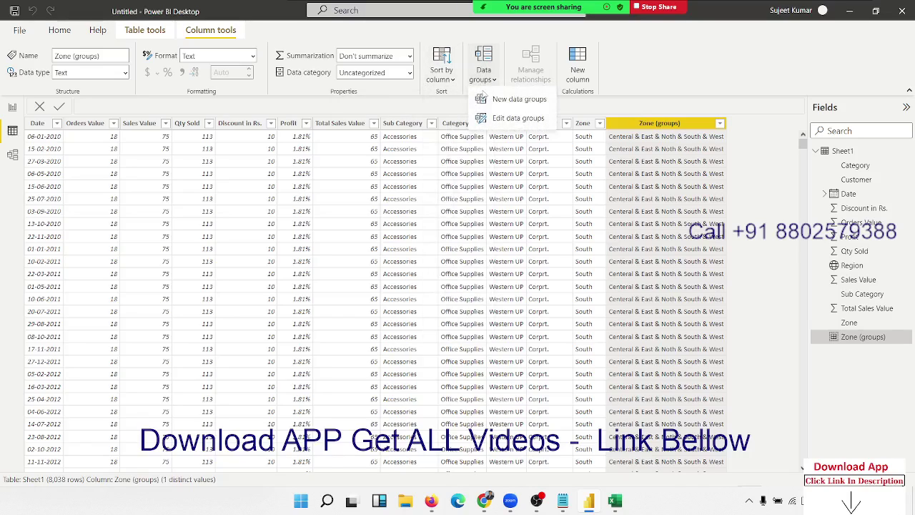
left_click(498, 124)
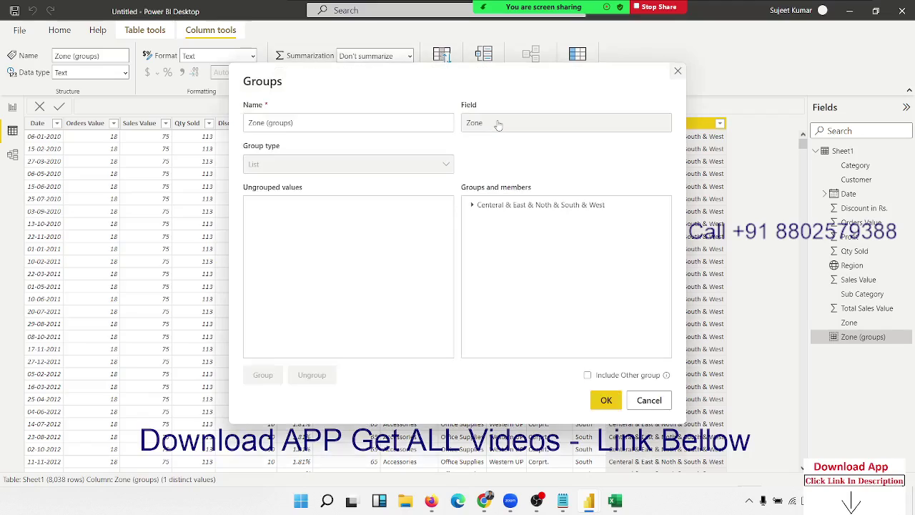
left_click(473, 207)
left_click(473, 206)
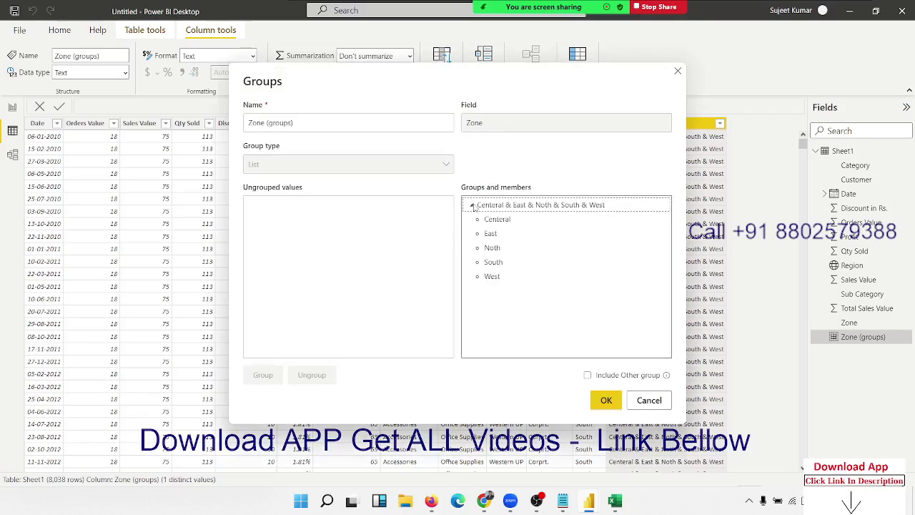
left_click(333, 123)
key("ctrl+a")
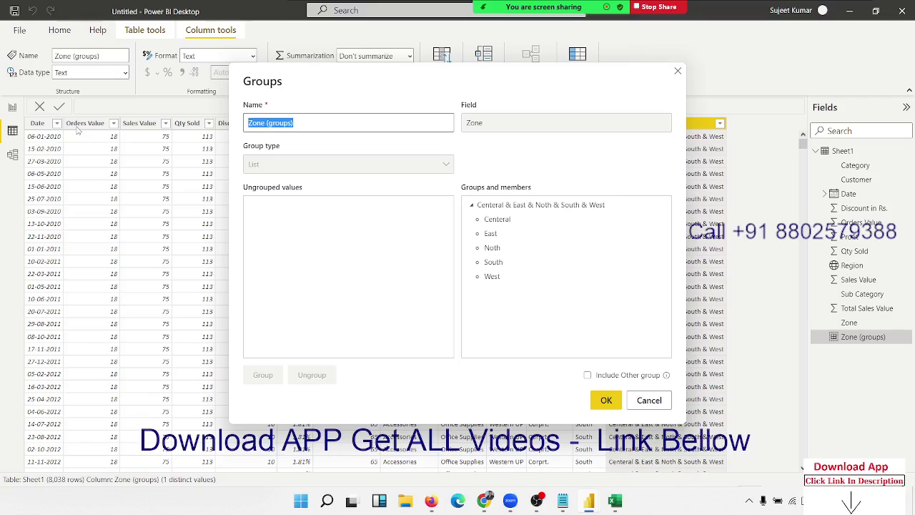
key("BackSpace")
type("IN-house")
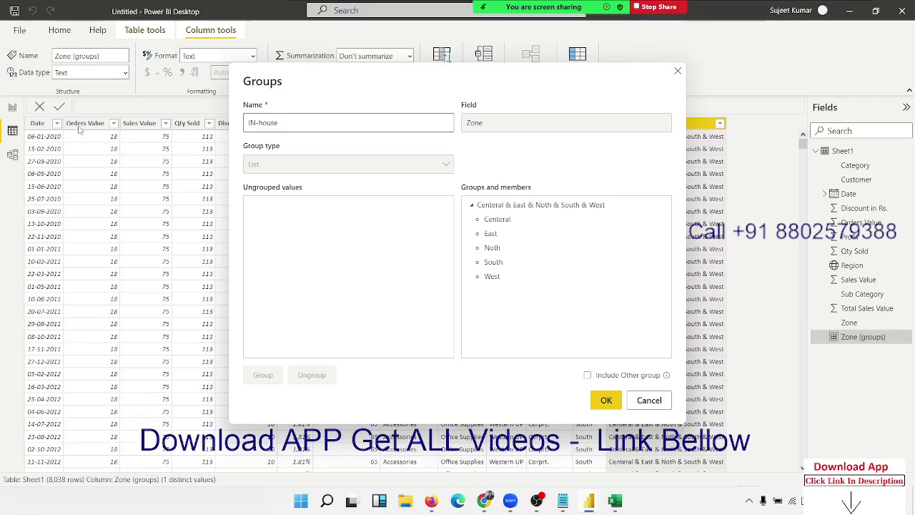
left_click(252, 177)
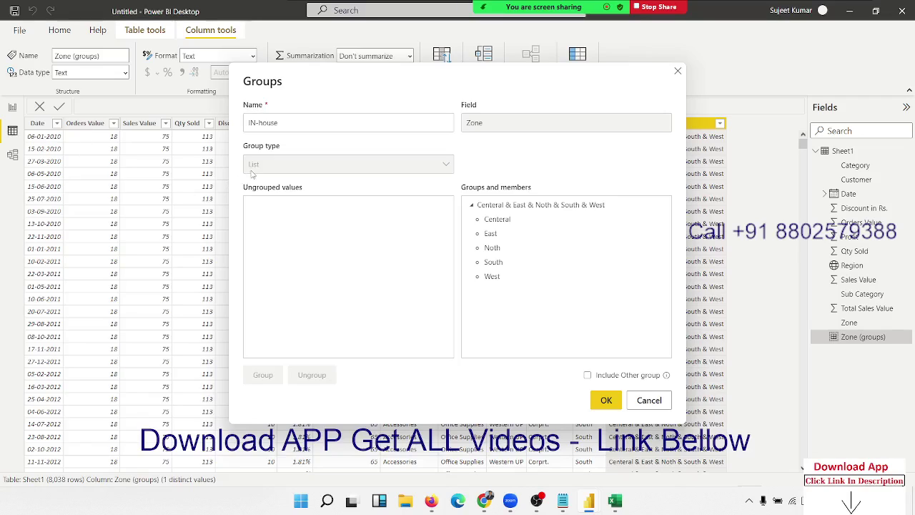
Step: Ungroup East and West, leaving Centeral, Noth and South grouped, and confirm
left_click(501, 238)
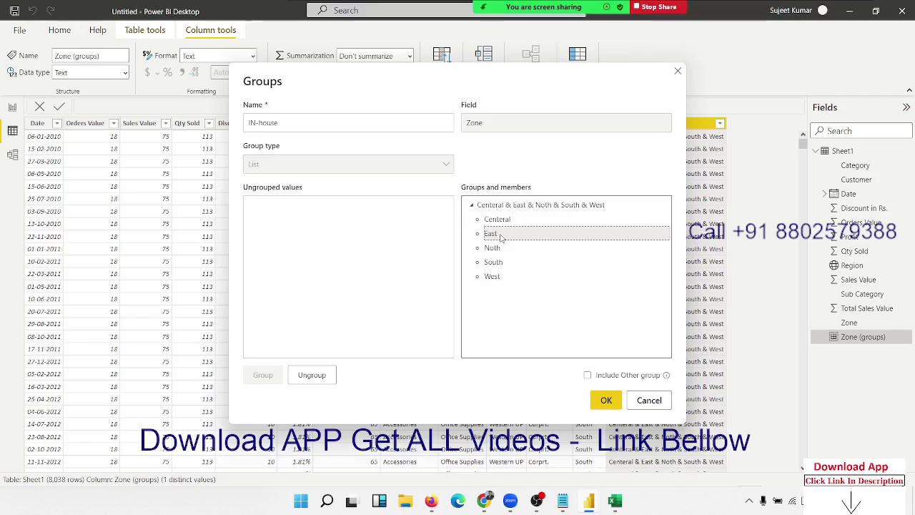
left_click(500, 279, "ctrl")
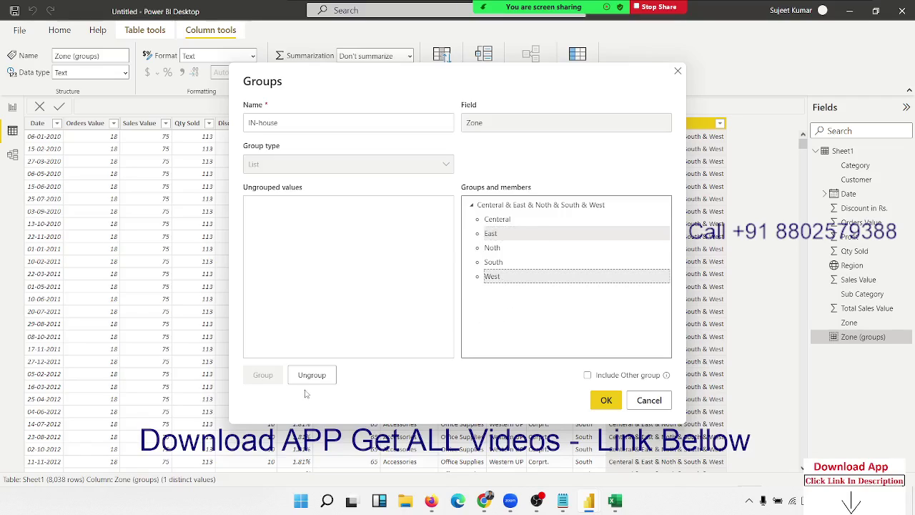
left_click(312, 377)
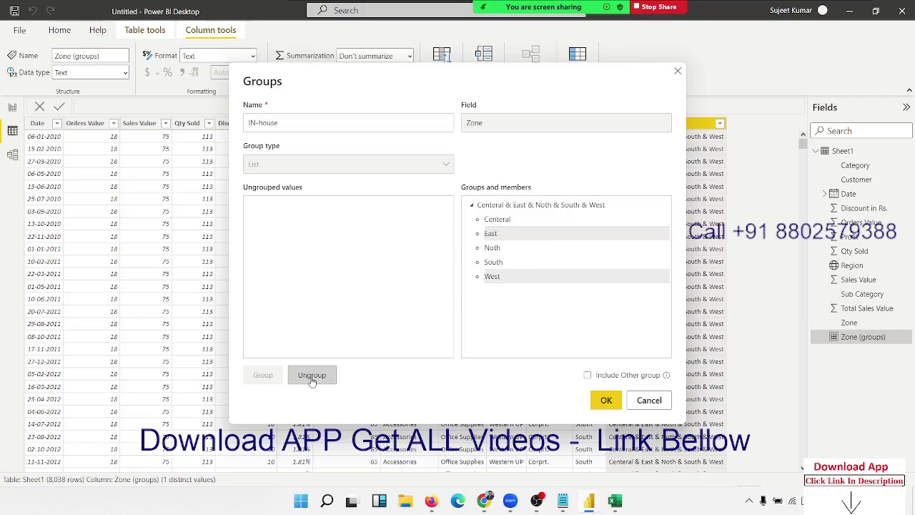
left_click(565, 293)
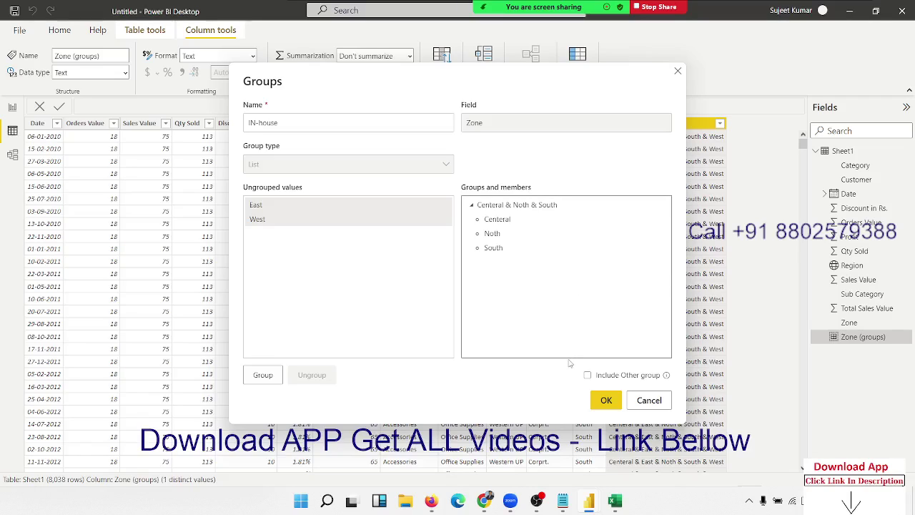
left_click(606, 401)
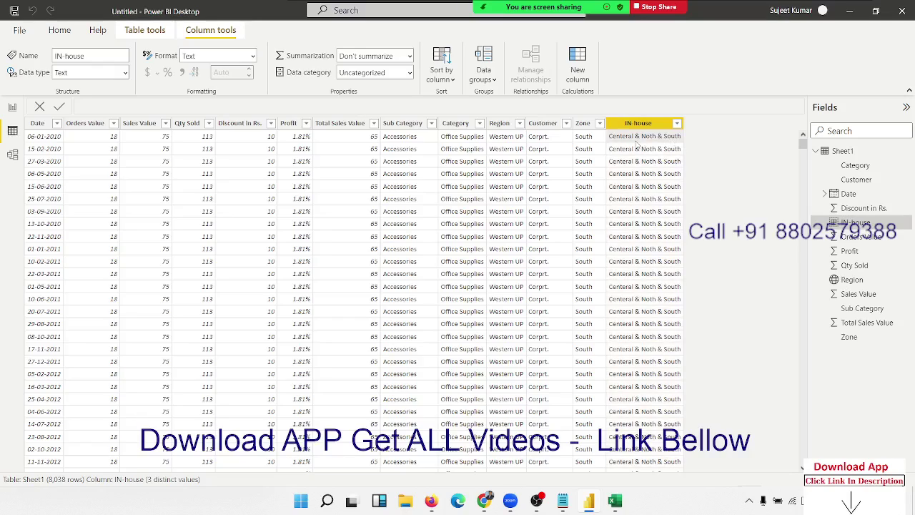
Step: Filter the Zone column to East only, showing 1,608 of 8,038 rows
scroll(604, 136, "down", 3)
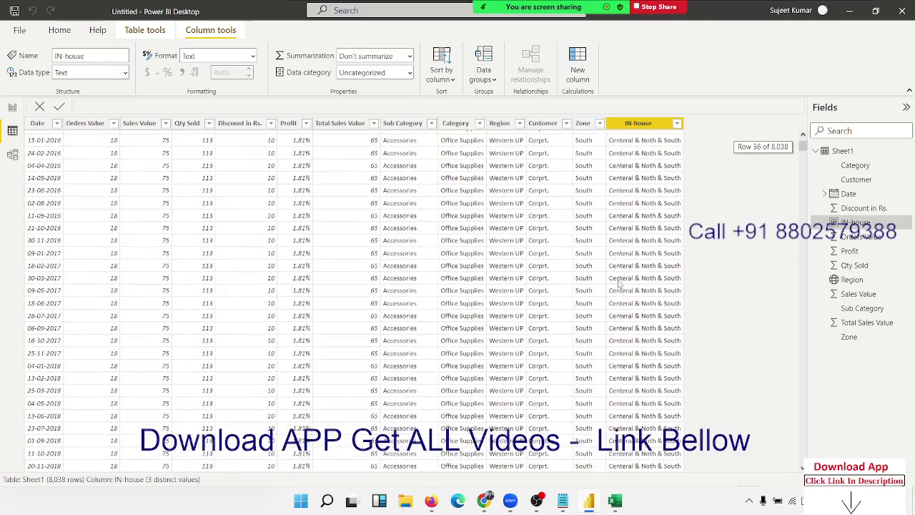
scroll(600, 134, "up", 1)
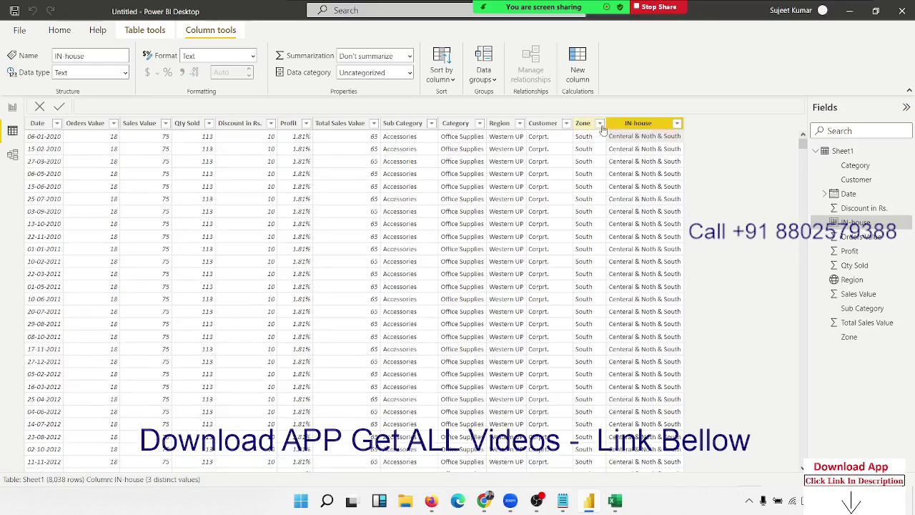
left_click(600, 124)
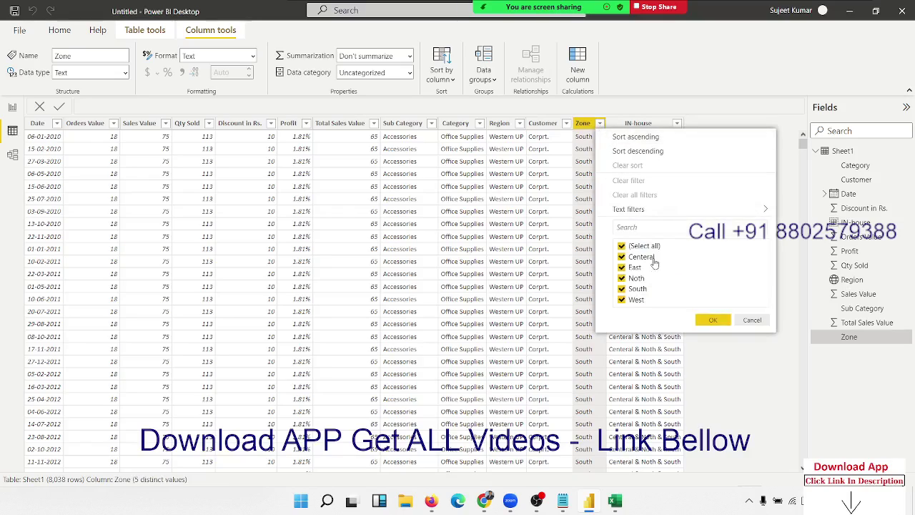
left_click(621, 246)
left_click(622, 268)
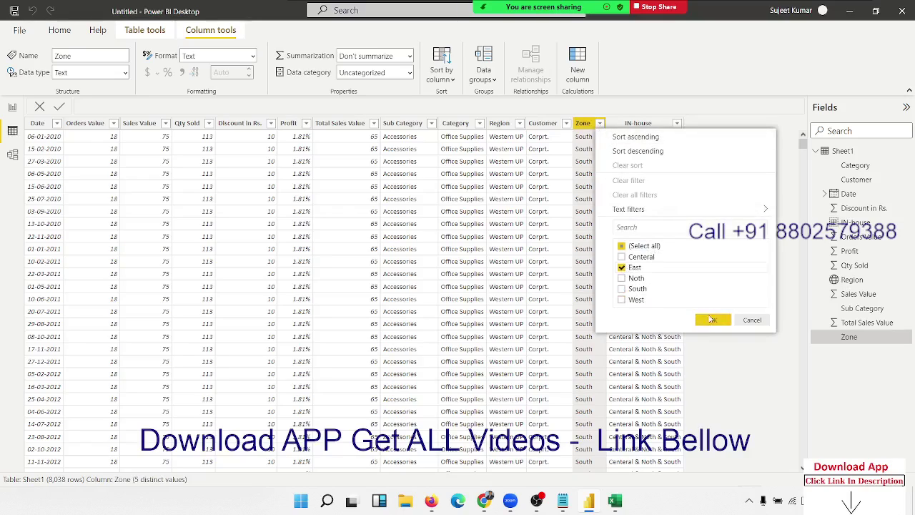
left_click(713, 320)
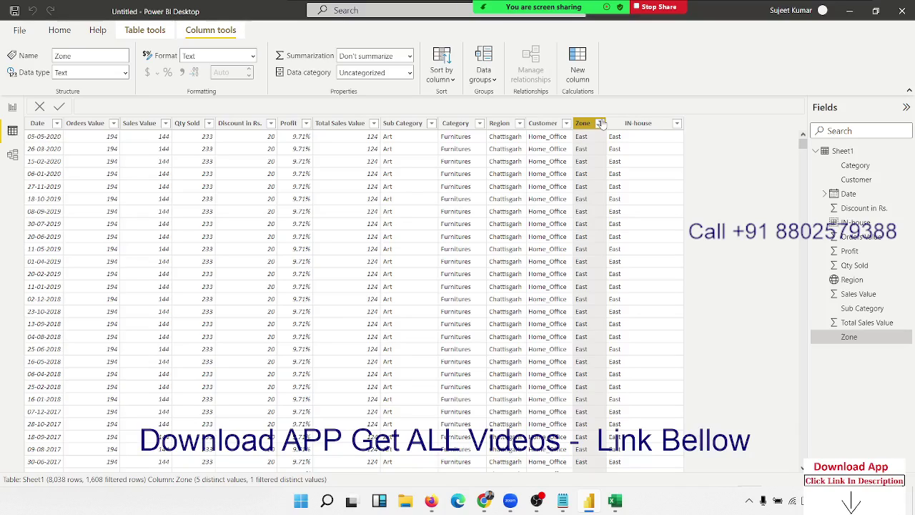
Step: Add an enlarged table visual of Sum of Qty Sold by IN-house, totalling 1856858
left_click(13, 111)
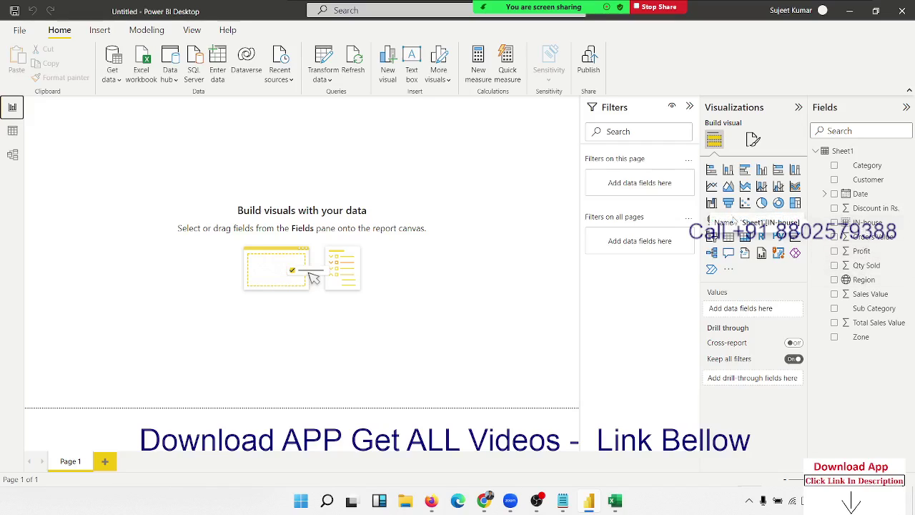
left_click(745, 236)
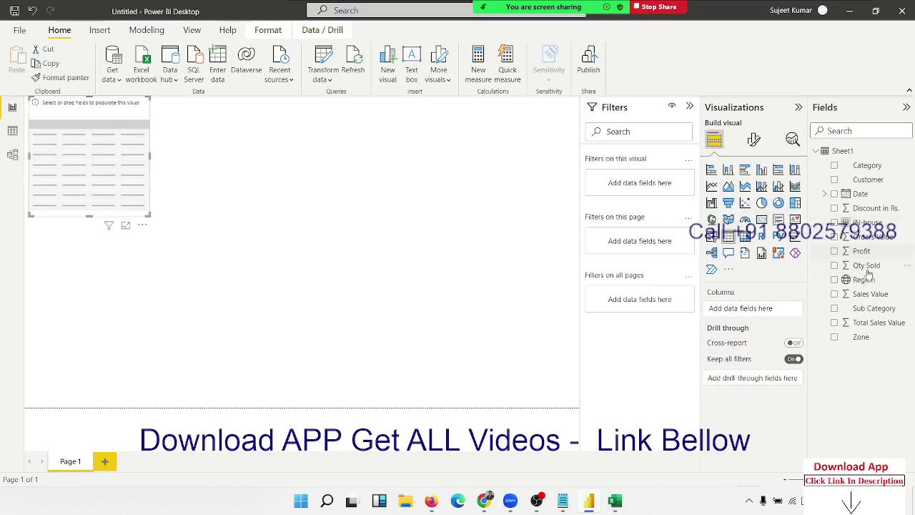
left_click_drag(865, 222, 96, 150)
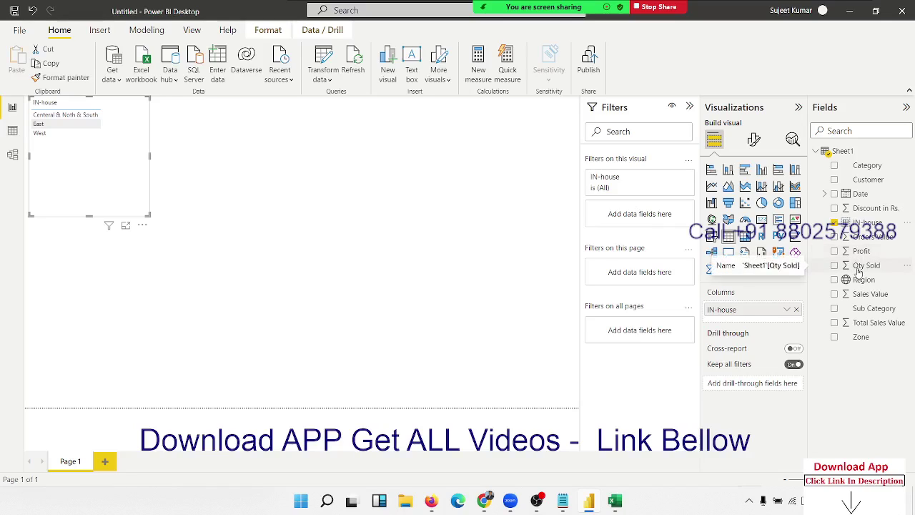
left_click_drag(858, 271, 119, 179)
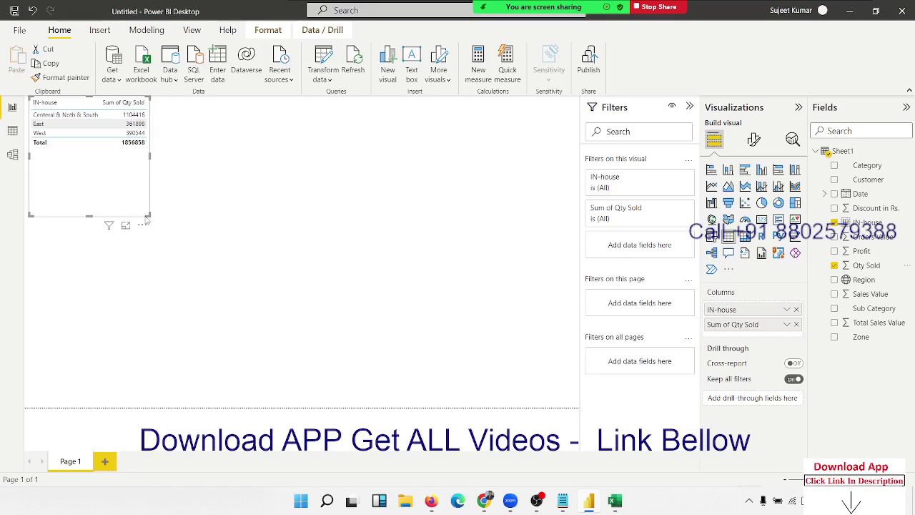
left_click_drag(147, 214, 253, 238)
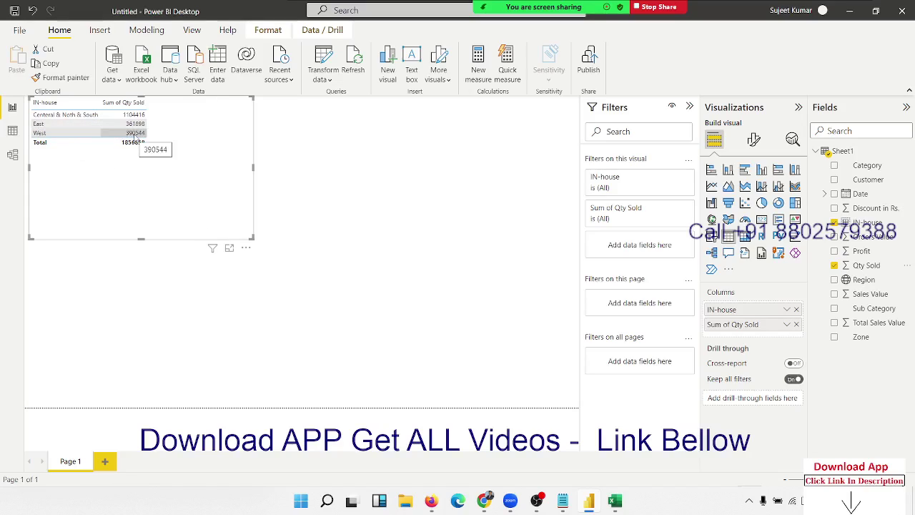
Step: Select the Centeral & Noth & South row, view its context menu, then dismiss it
left_click(82, 117)
right_click(82, 119)
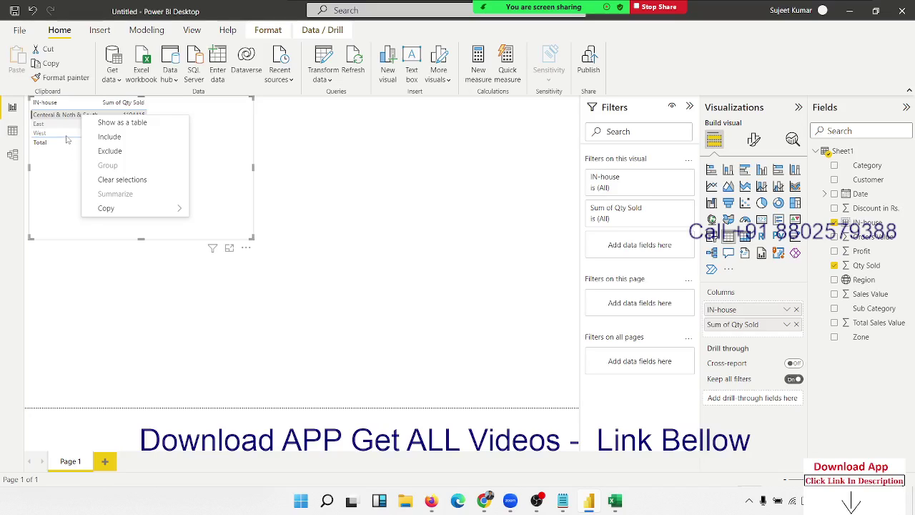
left_click(65, 181)
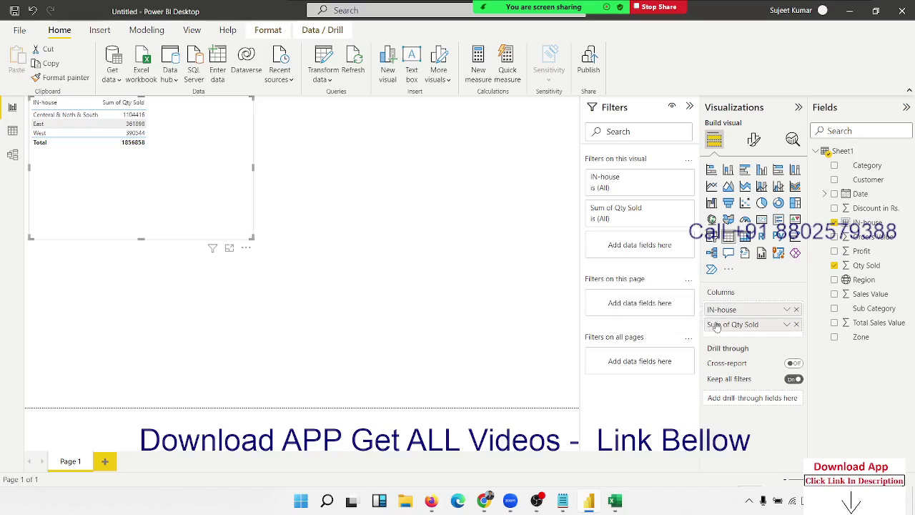
Step: Check the IN-house field options in the visual unchanged and return to the East-filtered data table
left_click(787, 309)
left_click(221, 217)
left_click(12, 130)
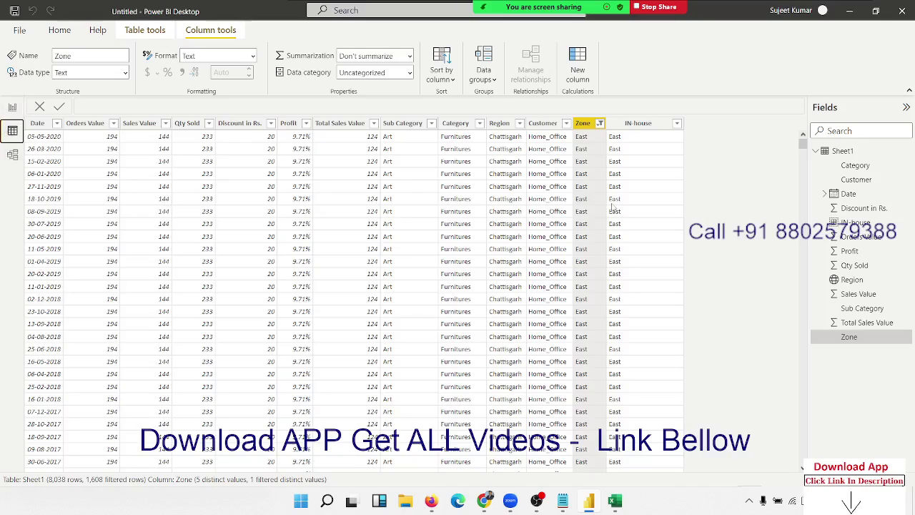
Step: Clear the East filter on Zone by selecting all values, showing all 8,038 rows
left_click(599, 123)
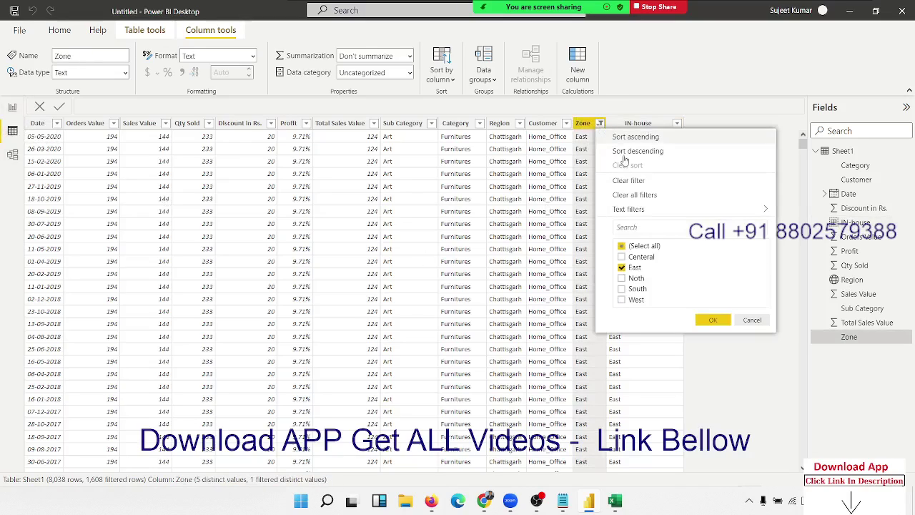
left_click(621, 248)
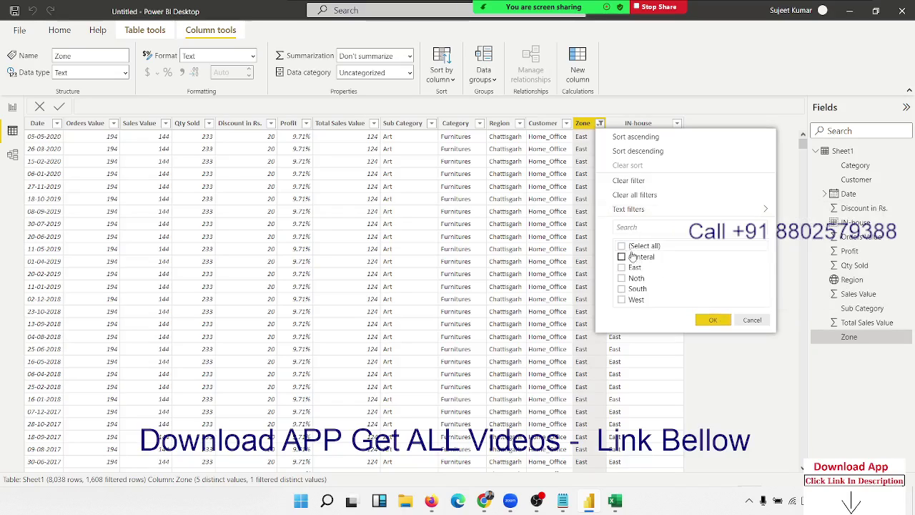
left_click(621, 247)
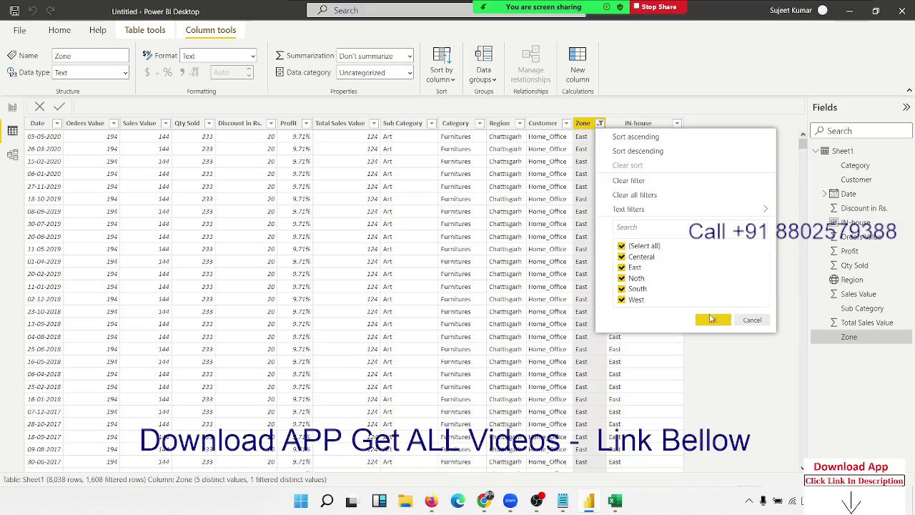
left_click(711, 319)
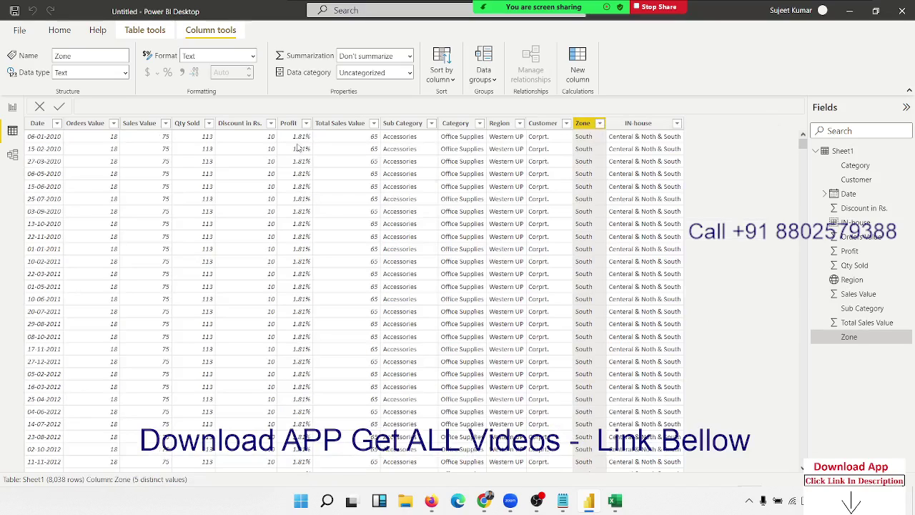
Step: Select Sub Category, visit the report canvas, then back in data view select Discount in Rs
left_click(393, 127)
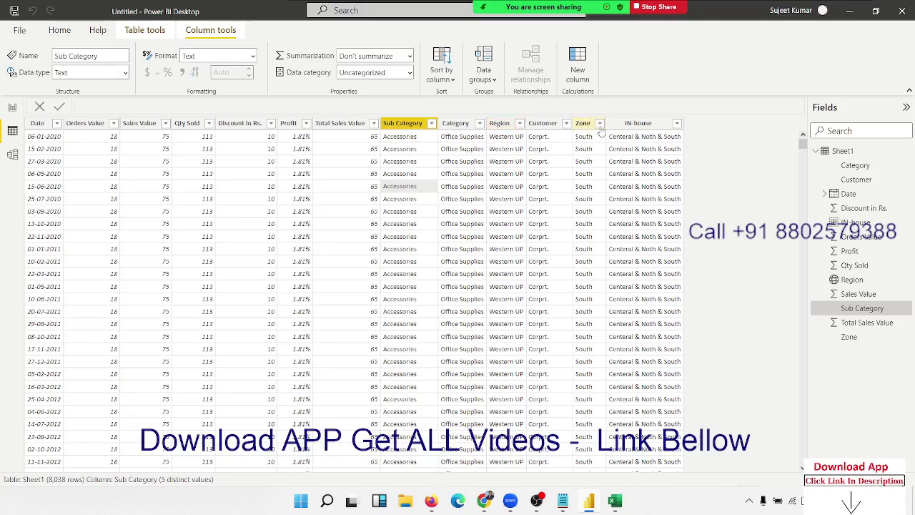
left_click(8, 111)
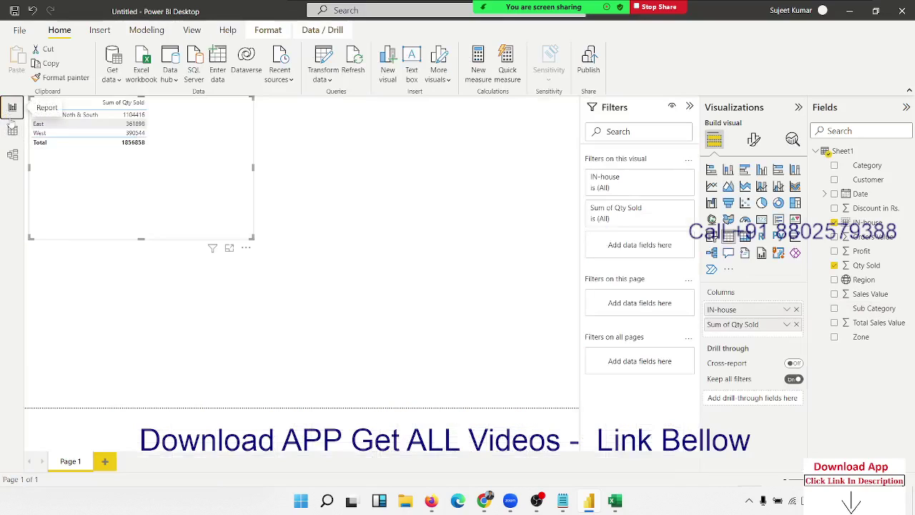
left_click(13, 130)
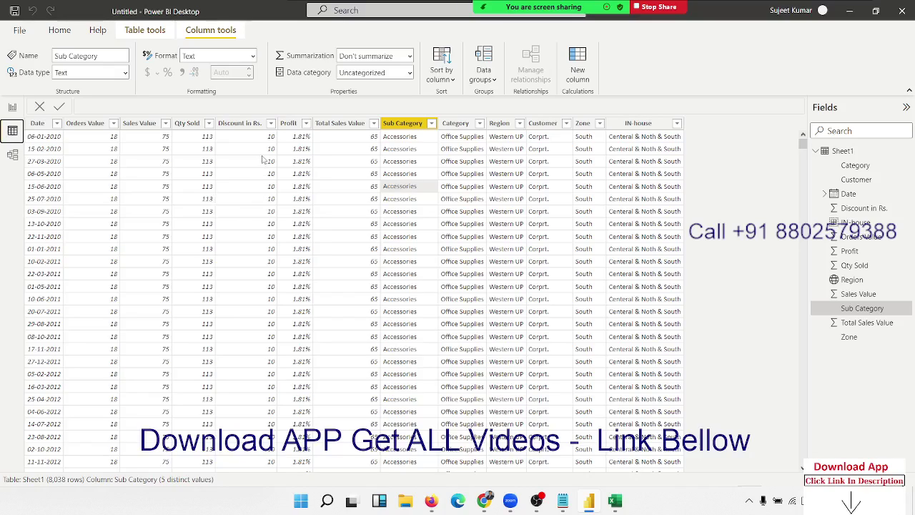
left_click(242, 123)
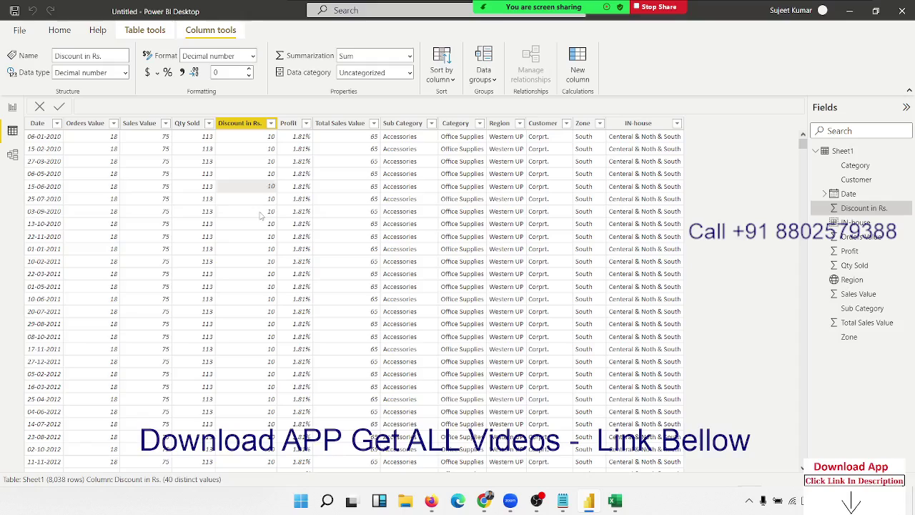
left_click(263, 215)
left_click(331, 163)
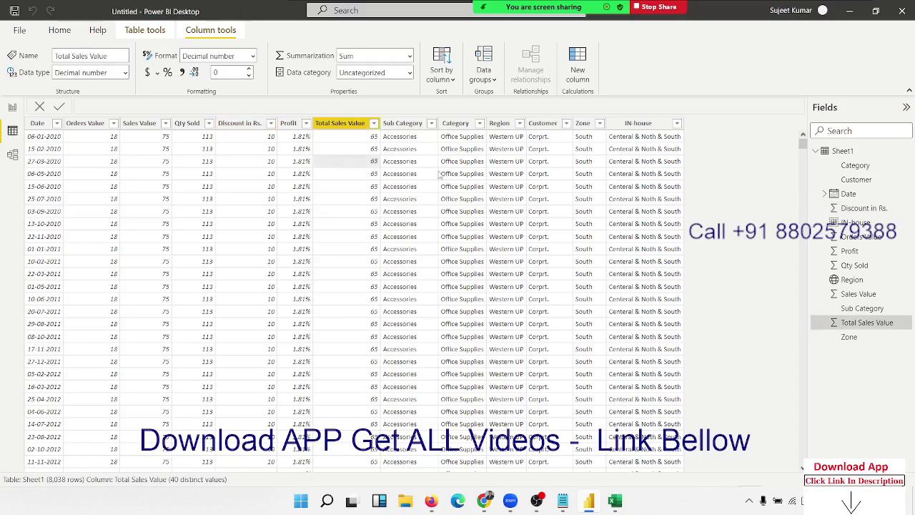
left_click(428, 212)
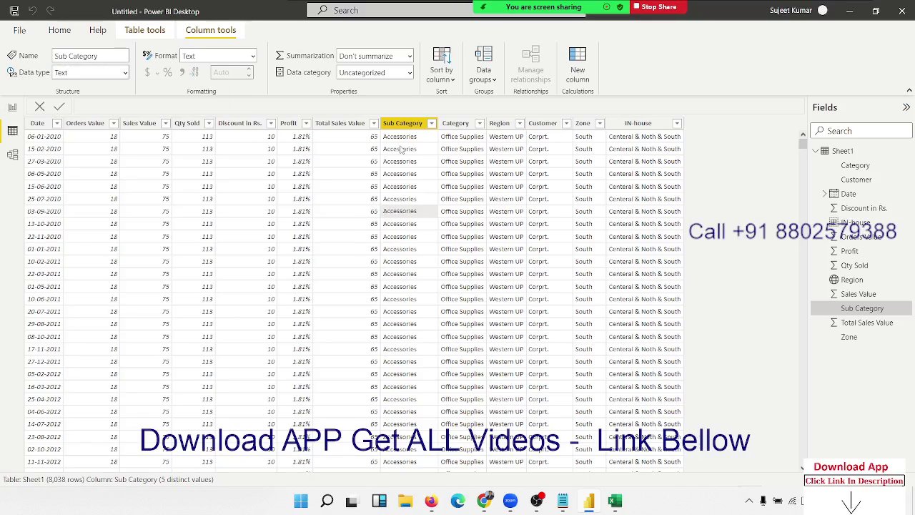
left_click(409, 56)
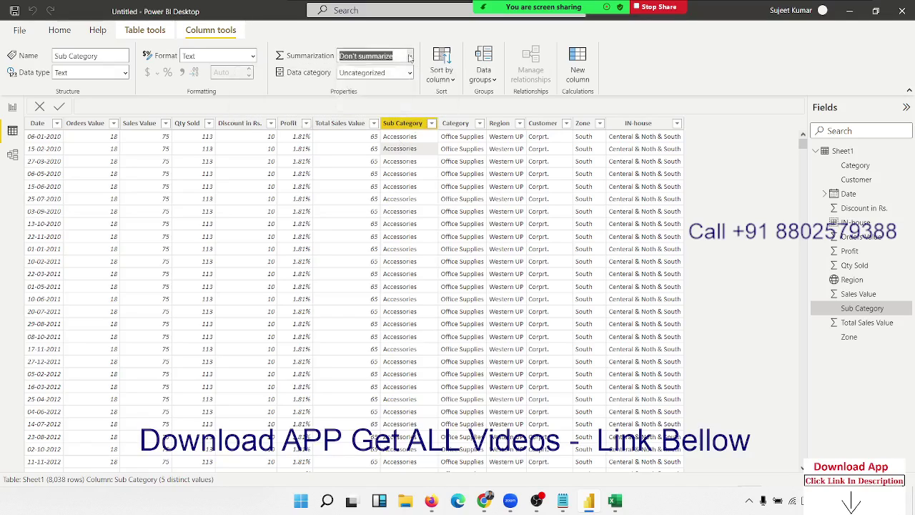
left_click(410, 57)
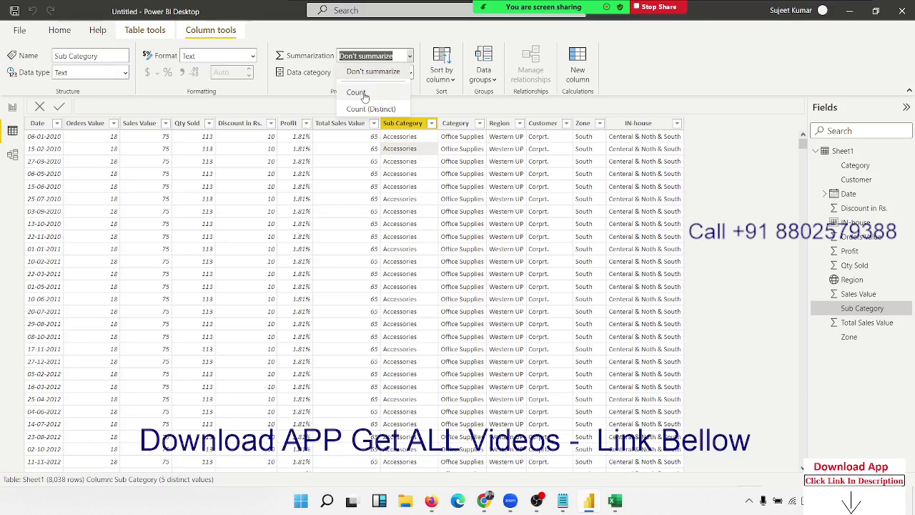
left_click(493, 199)
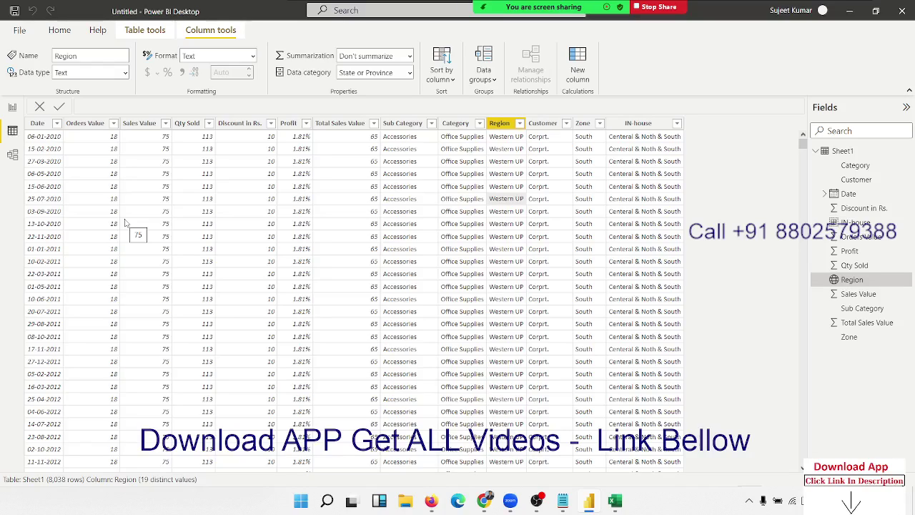
Step: Return to the report page and deselect the IN-house Qty Sold table totalling 1856858
left_click(12, 110)
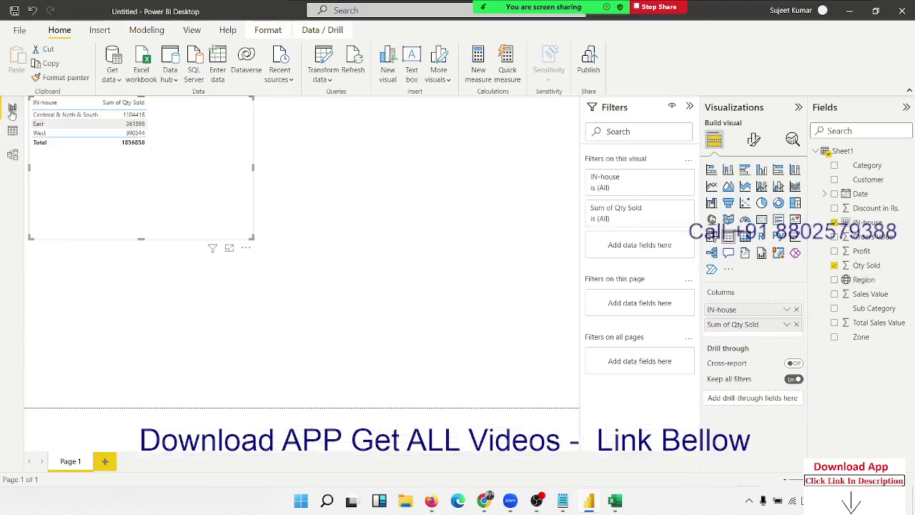
left_click(350, 318)
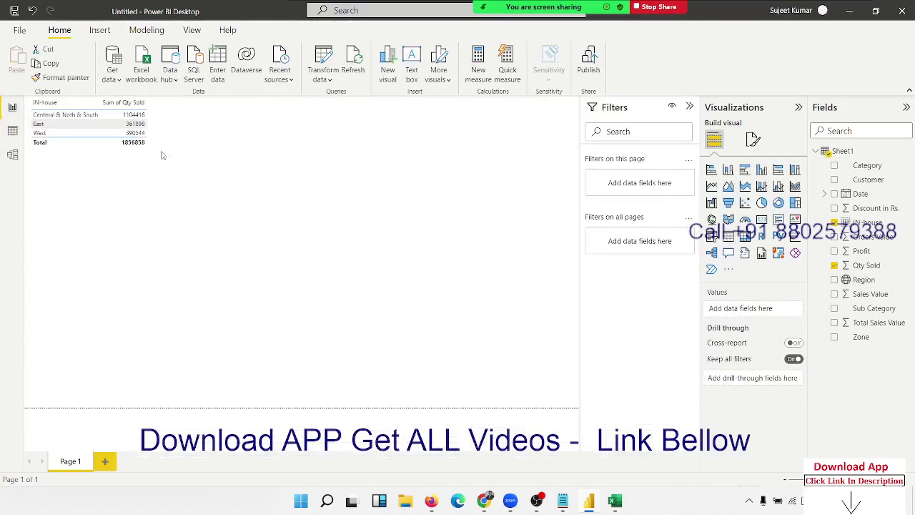